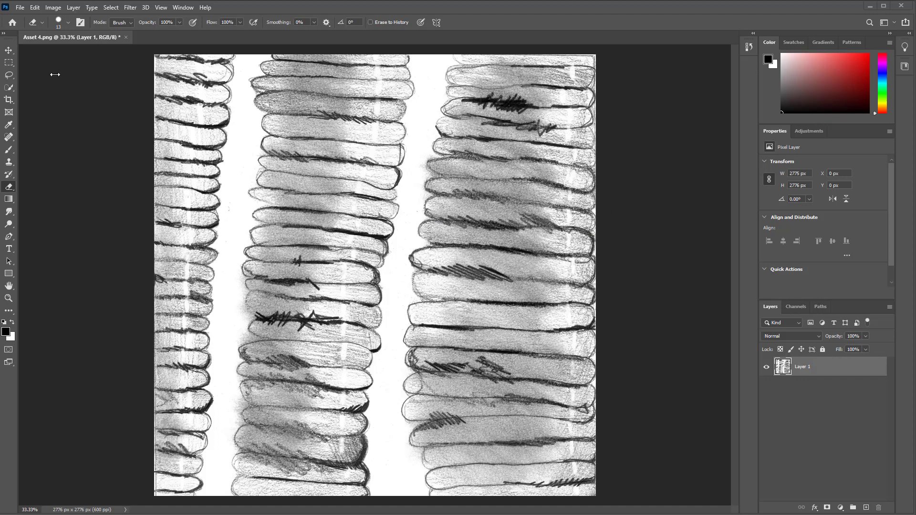
Open Levels on the scanned texture and narrow the input range to about 125 black and 152 white
left_click(72, 9)
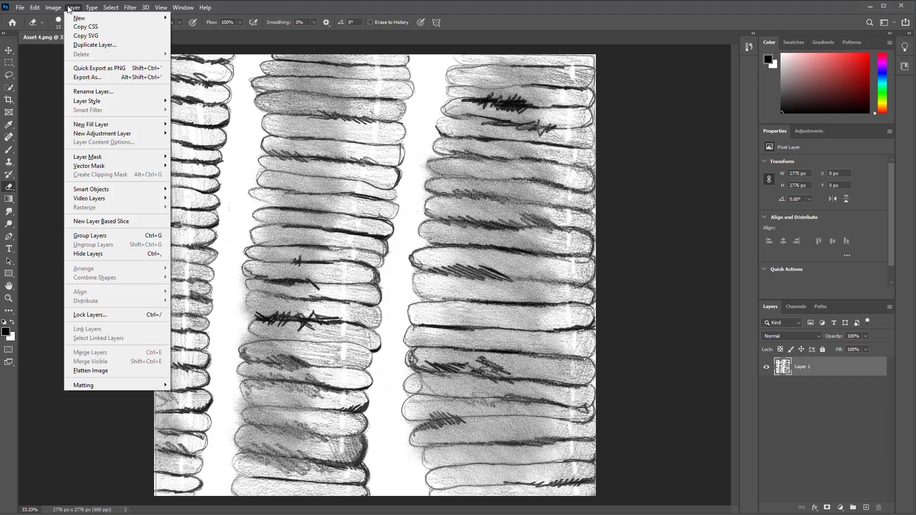
mouse_move(48, 9)
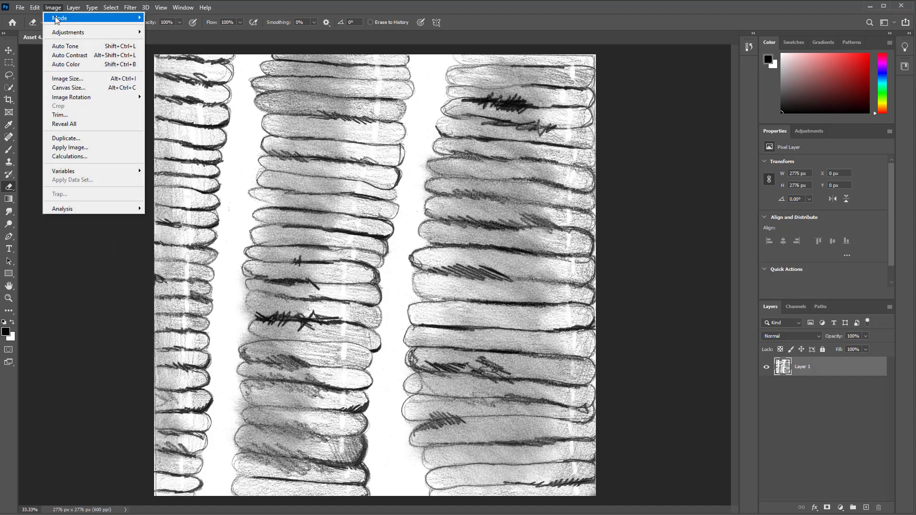
mouse_move(60, 34)
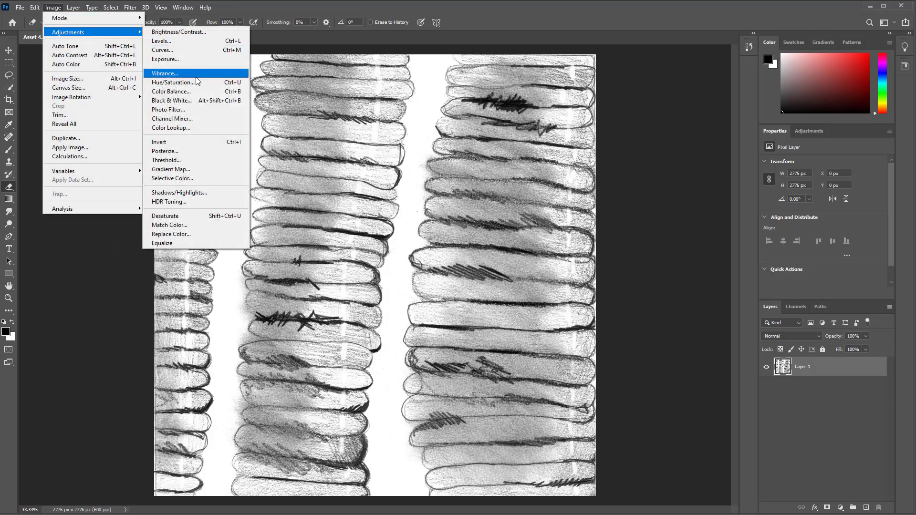
left_click(191, 41)
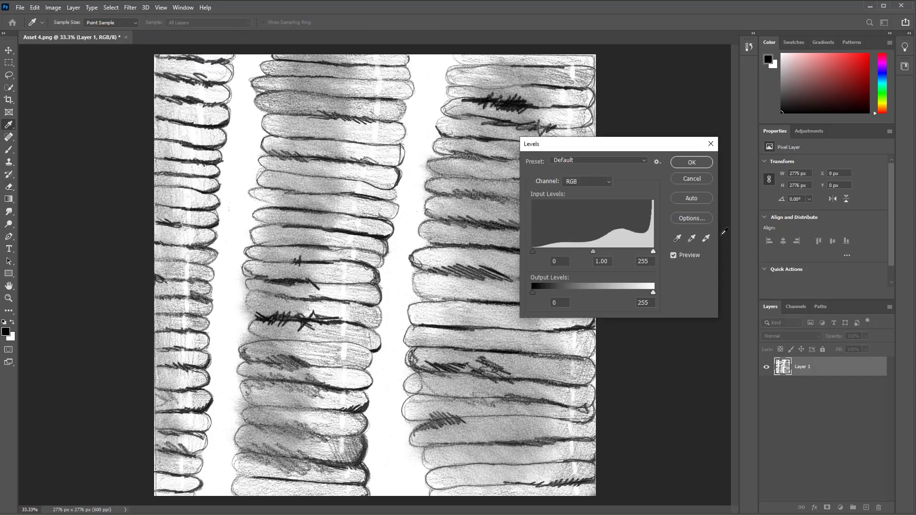
left_click_drag(652, 251, 628, 251)
left_click_drag(534, 250, 616, 249)
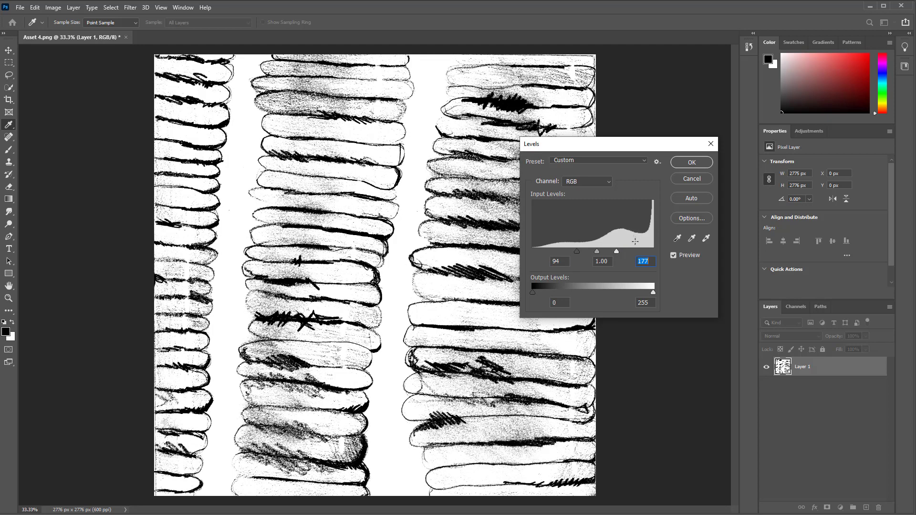
left_click_drag(616, 251, 592, 251)
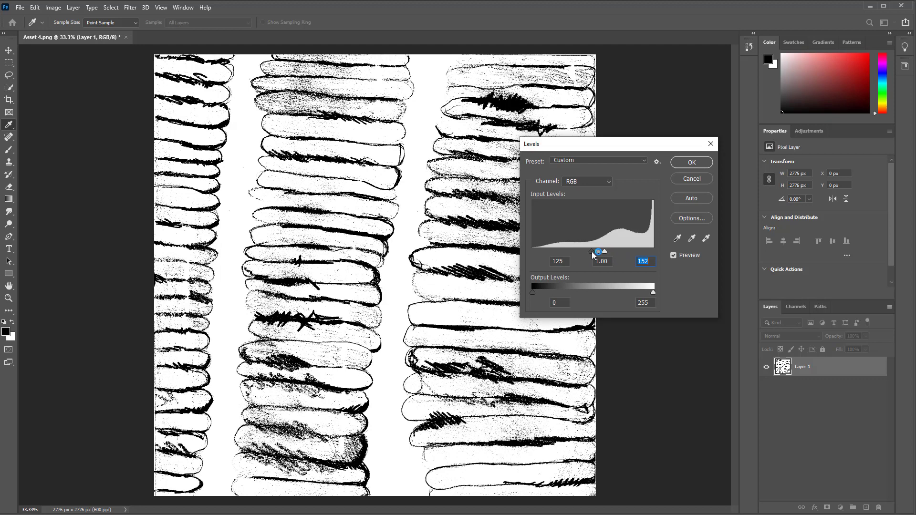
Fine-tune the Levels input sliders to 125 black, 1.00 midtone and 149 white, and apply
left_click(591, 251)
left_click_drag(606, 252, 612, 253)
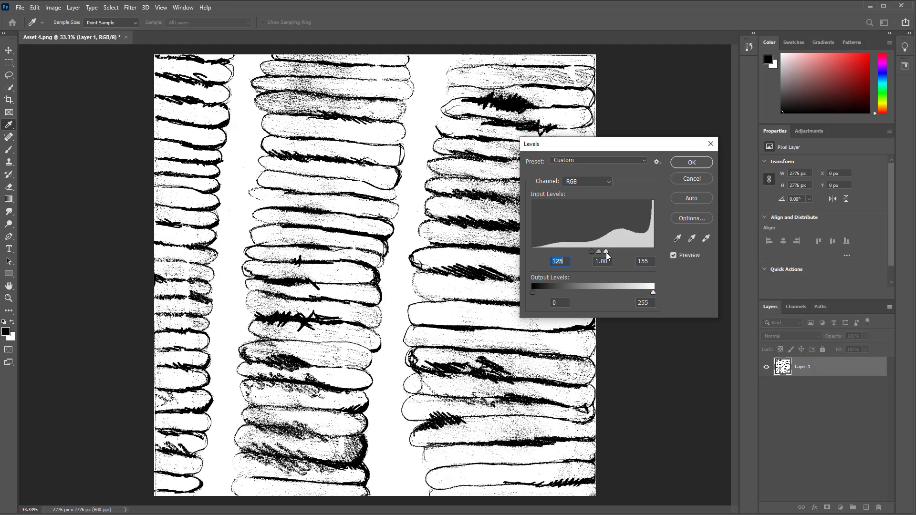
mouse_move(604, 252)
left_mouse_down()
mouse_move(585, 251)
mouse_move(597, 250)
left_mouse_up()
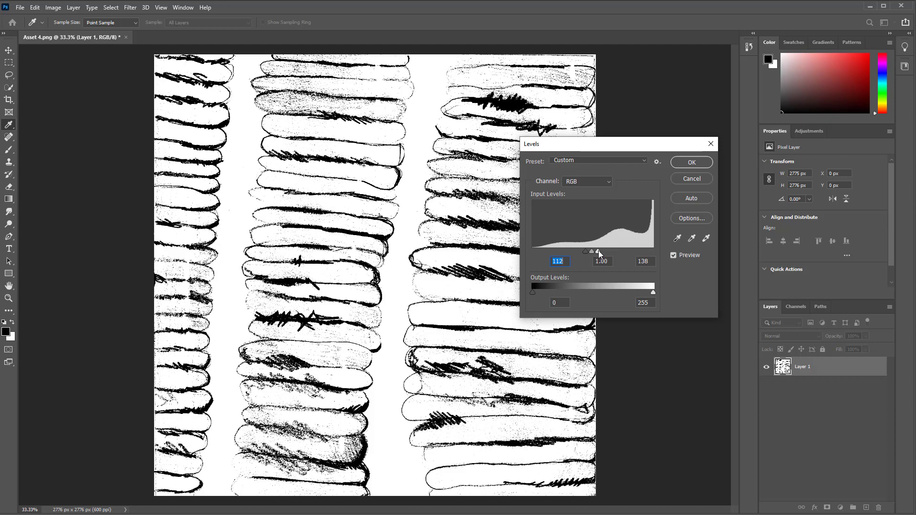
mouse_move(598, 250)
left_mouse_down()
mouse_move(606, 250)
mouse_move(589, 251)
mouse_move(603, 252)
left_mouse_up()
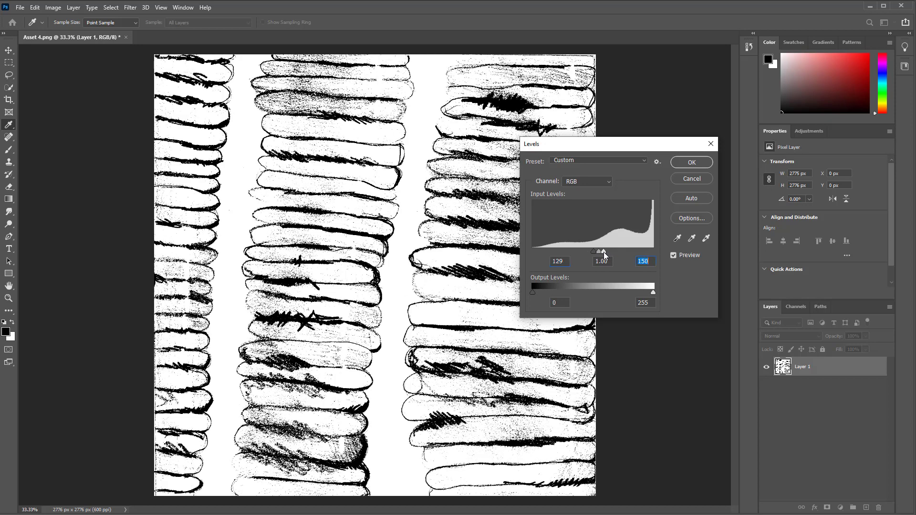
left_click(591, 251)
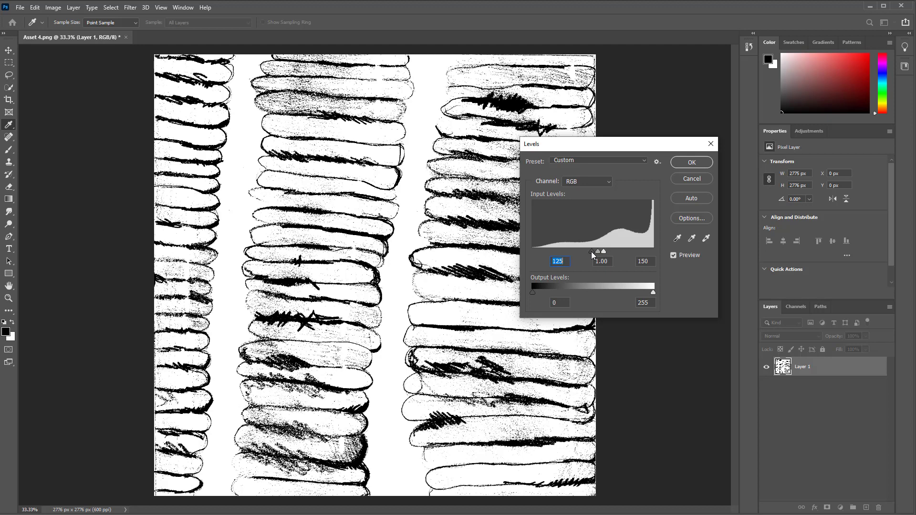
left_click_drag(606, 253, 603, 253)
left_click(603, 252)
mouse_move(677, 150)
left_mouse_down()
mouse_move(704, 220)
mouse_move(749, 194)
mouse_move(712, 105)
mouse_move(700, 115)
mouse_move(709, 164)
mouse_move(682, 155)
left_mouse_up()
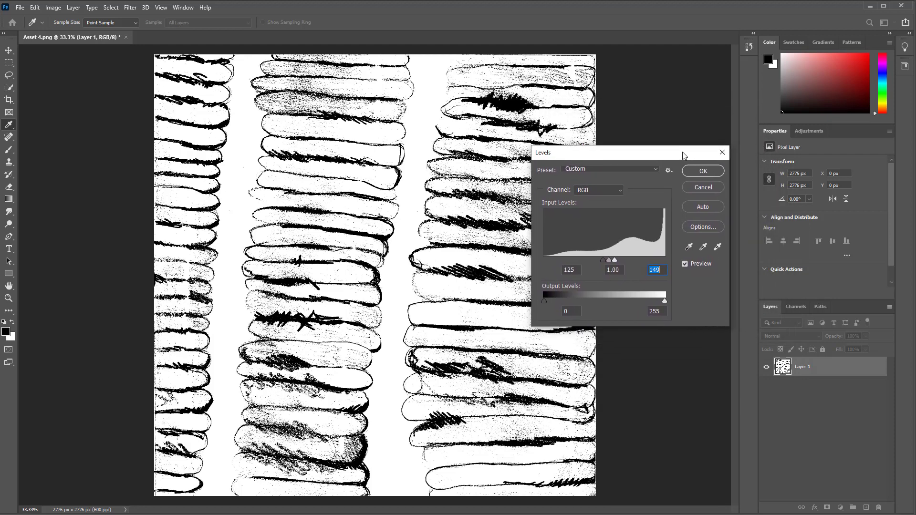
left_click(608, 260)
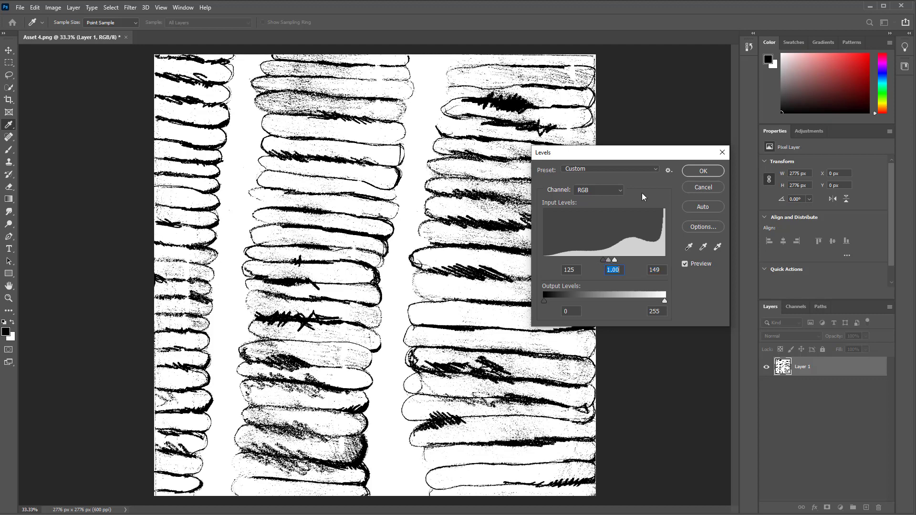
left_click(701, 172)
Start saving the image to the computer and switch the file format to JPEG
key("e")
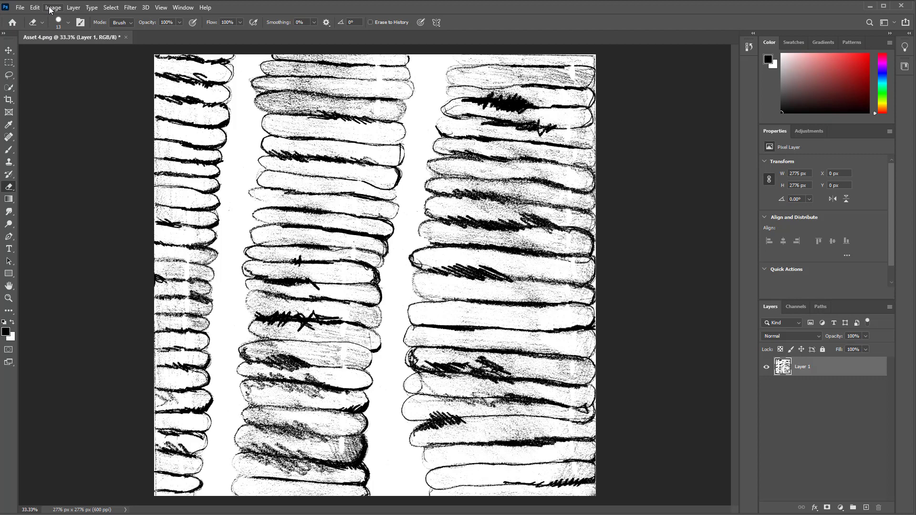
left_click(20, 8)
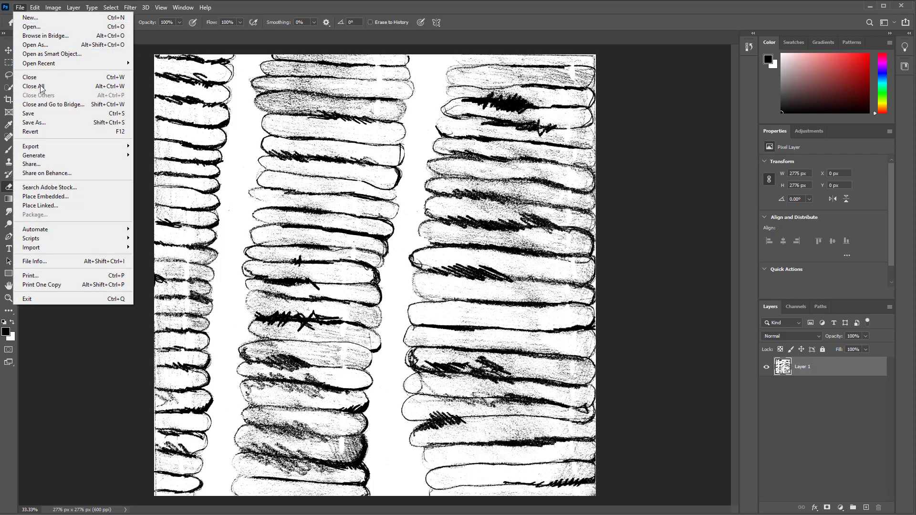
left_click(40, 125)
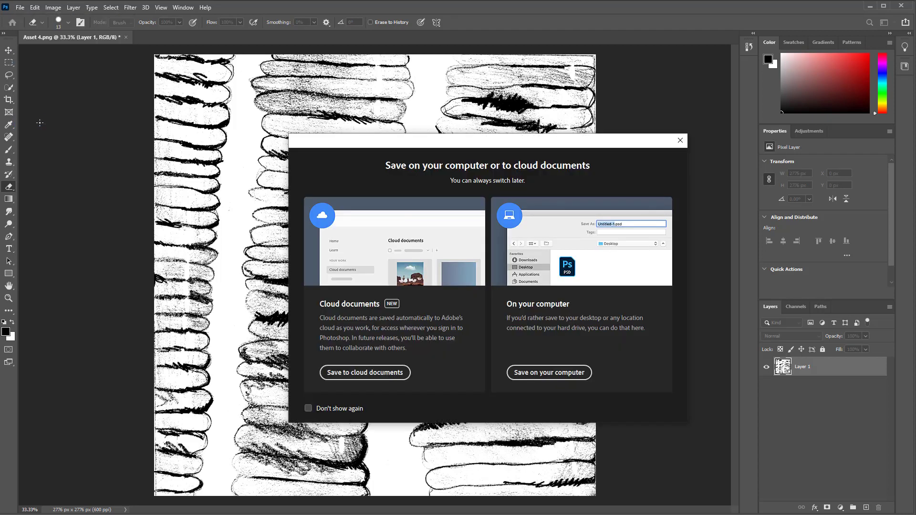
left_click(580, 373)
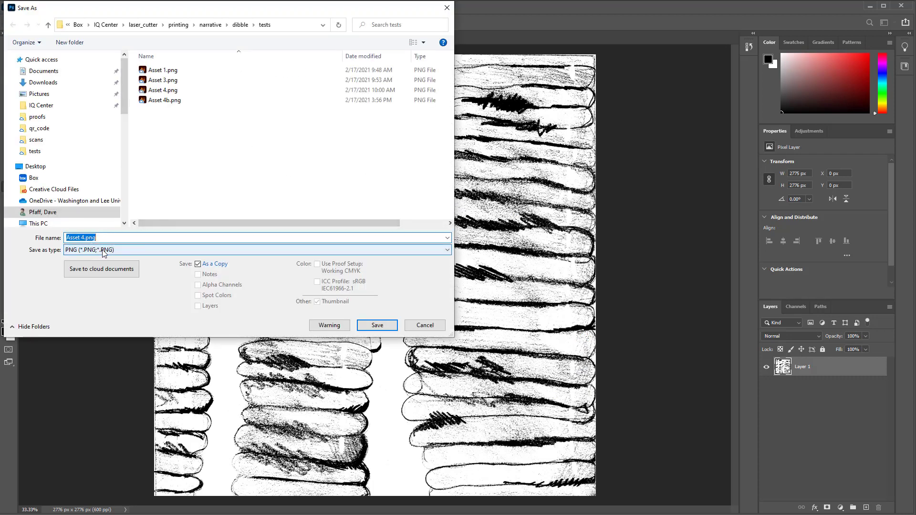
left_click(93, 237)
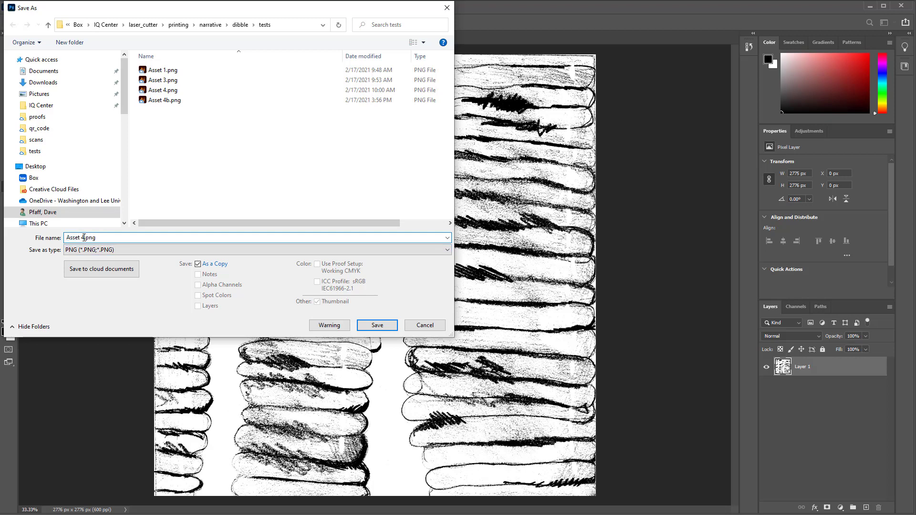
left_click(154, 249)
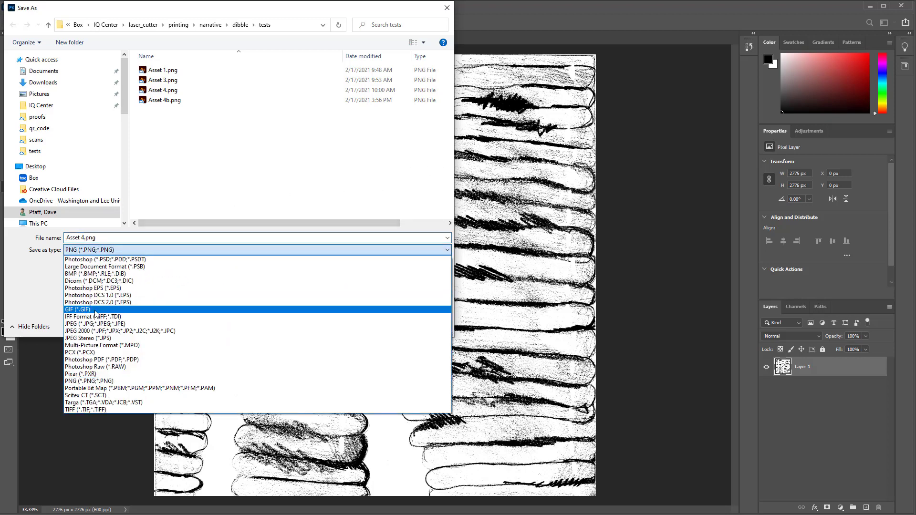
left_click(95, 323)
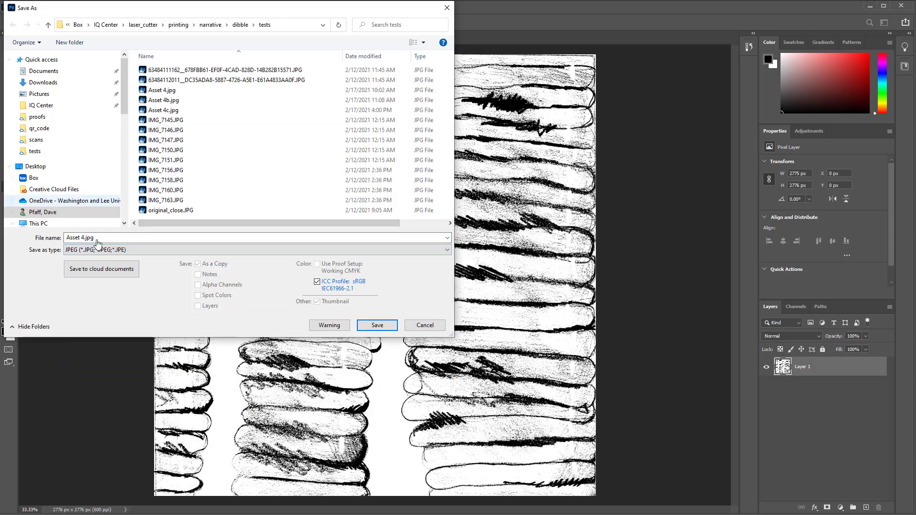
Name the file Asset 4d.jpg and save it with JPEG quality 11, Maximum
left_click(85, 238)
left_click(85, 238)
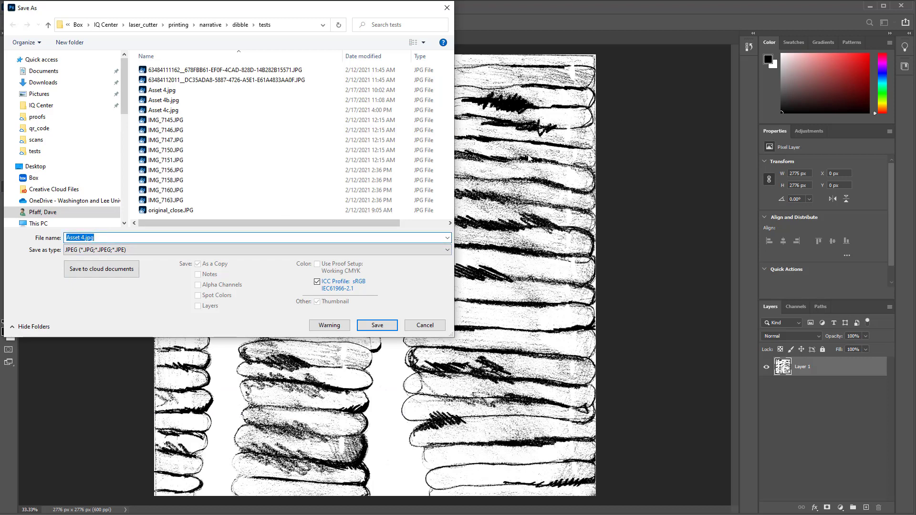
key("Left")
key("Return")
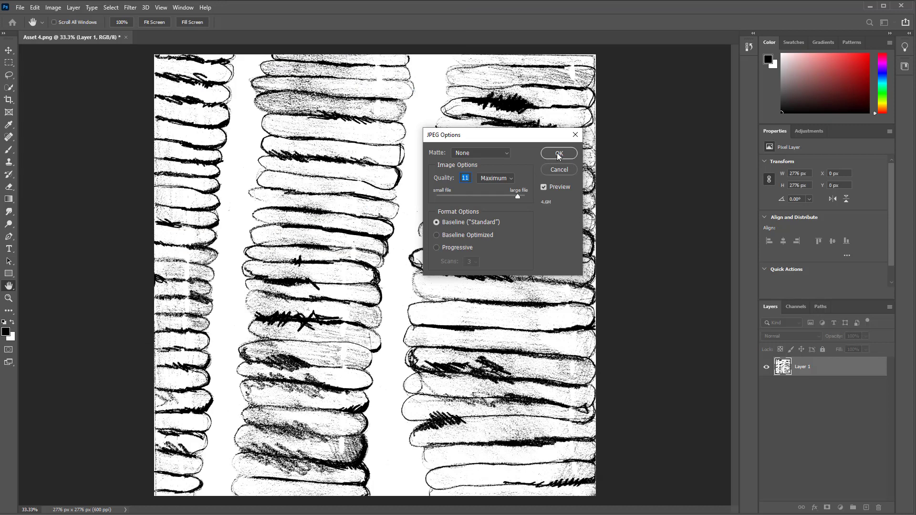
left_click(558, 153)
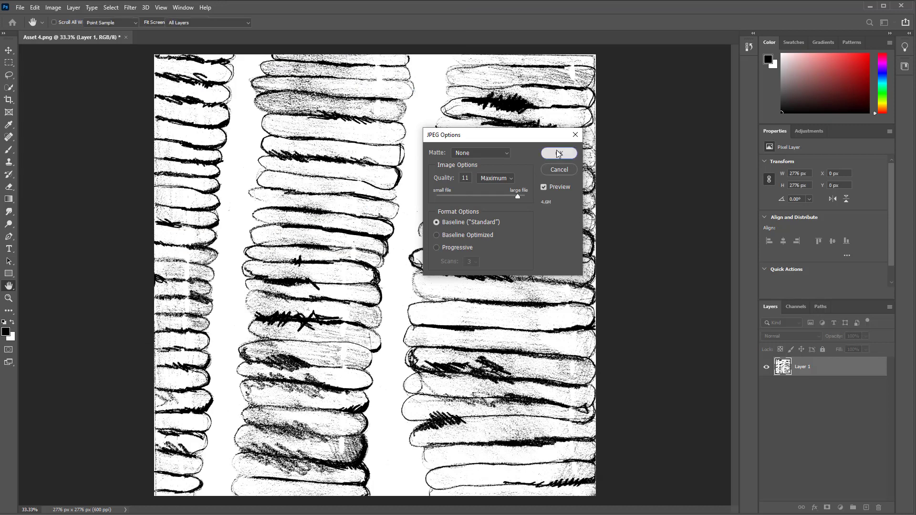
key("e")
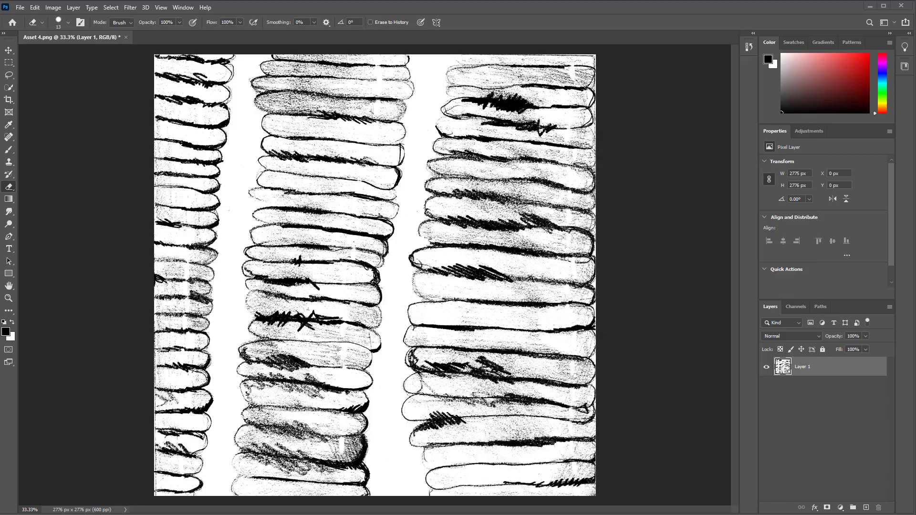
Switch to Illustrator and place Asset 4d.jpg on the artboard beside the existing texture
left_click(385, 506)
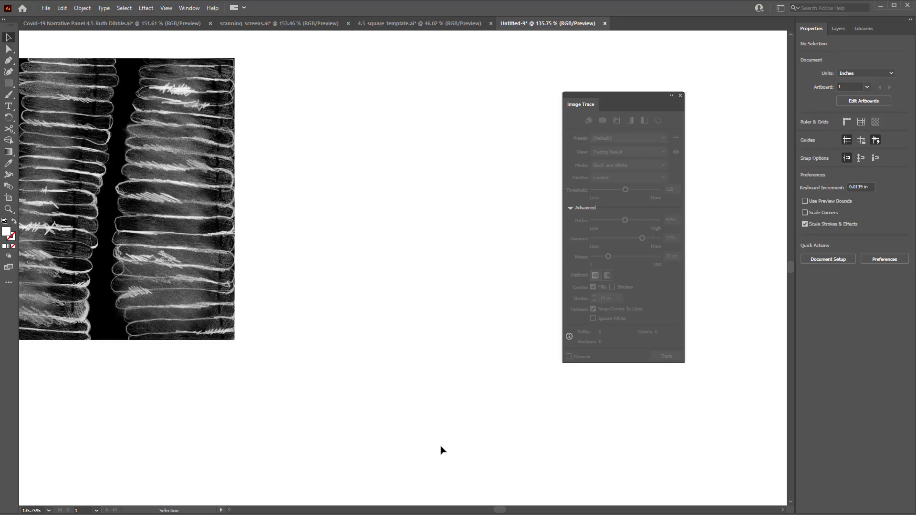
left_click(46, 8)
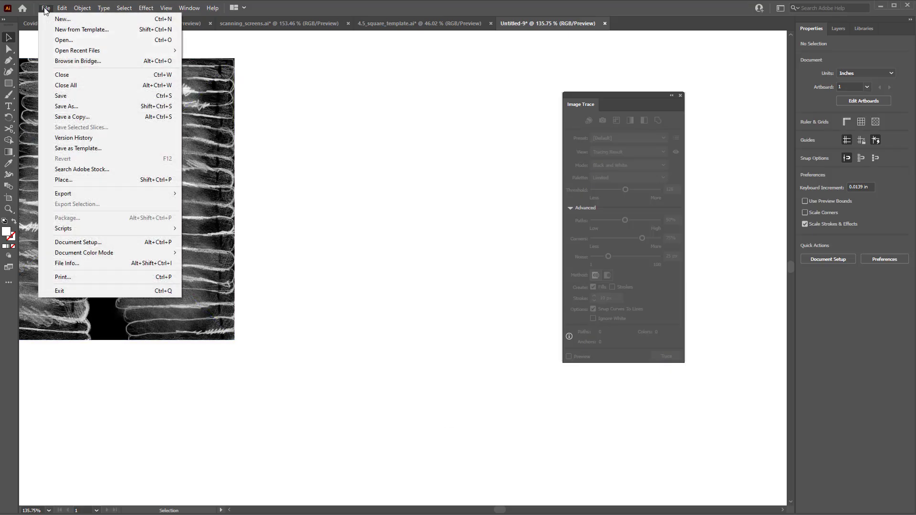
left_click(66, 180)
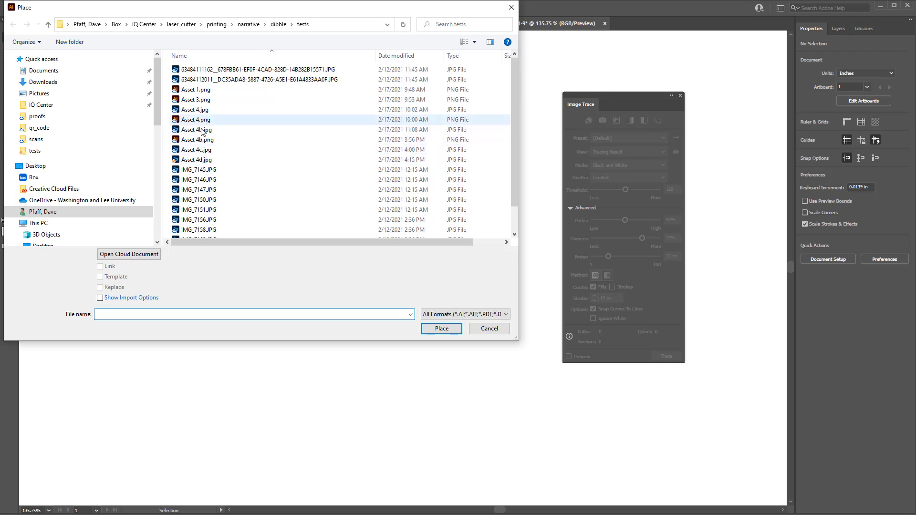
left_click(201, 160)
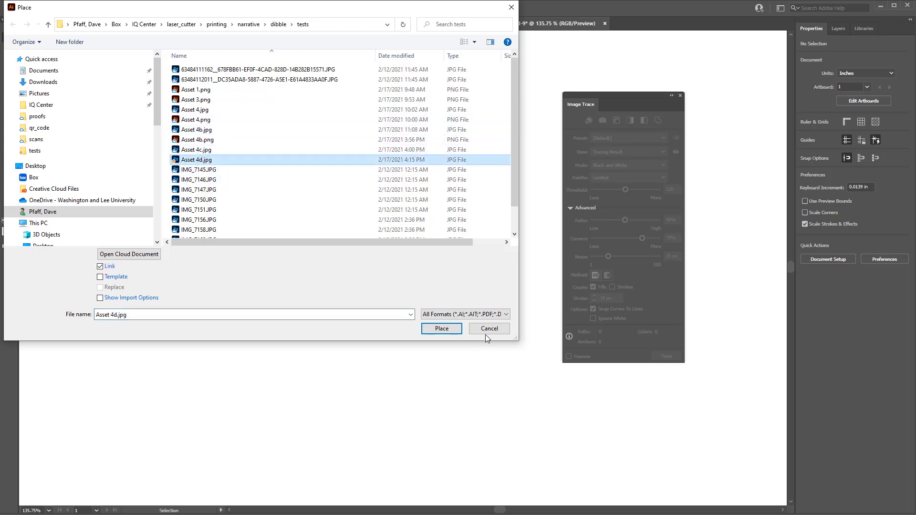
left_click(442, 329)
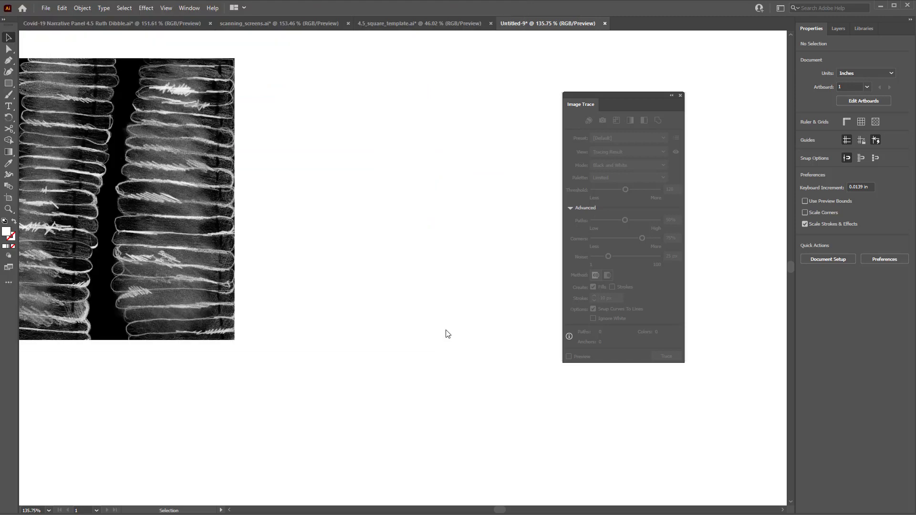
left_click(262, 58)
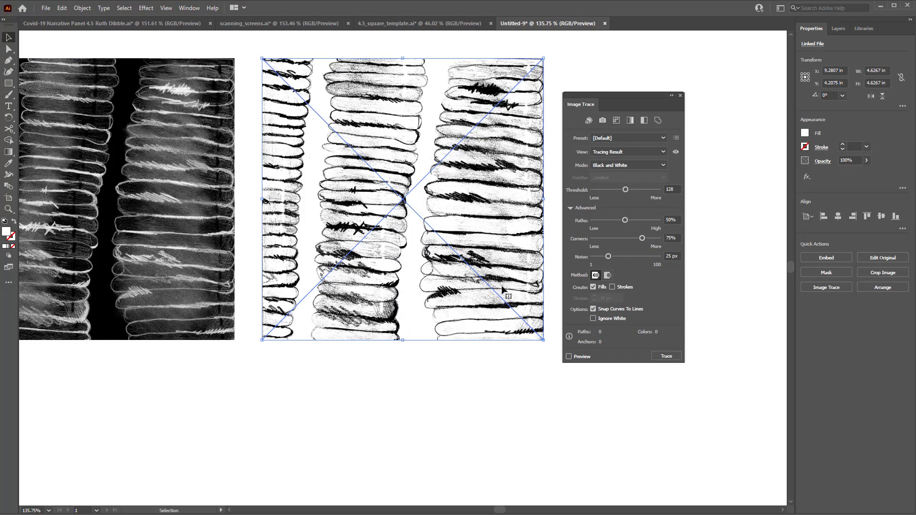
Embed the placed JPEG image in the document
key("ctrl+space")
left_click_drag(493, 287, 444, 287, "ctrl")
key("space")
left_click_drag(488, 213, 426, 212)
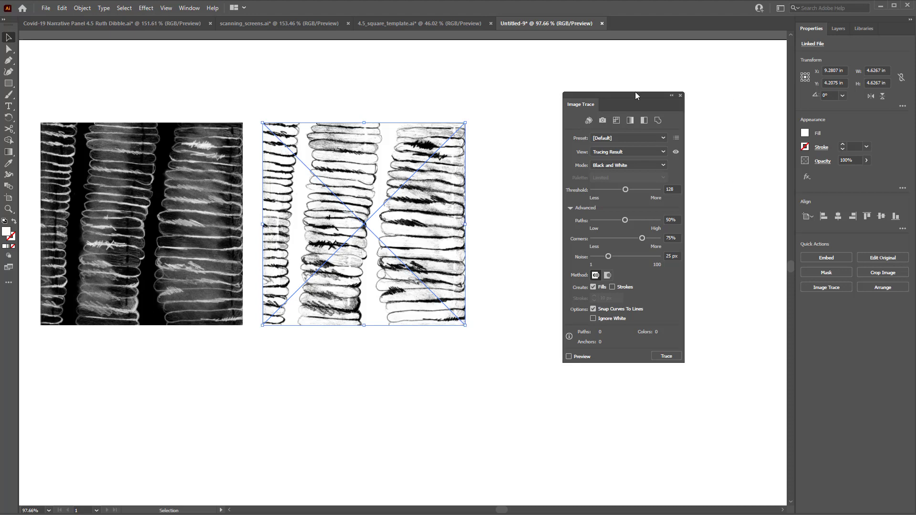
left_click_drag(634, 96, 643, 78)
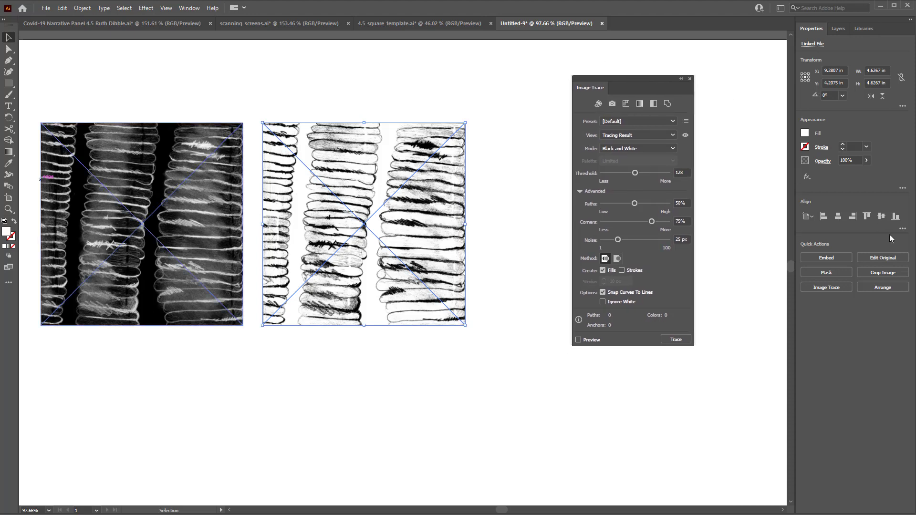
left_click(823, 258)
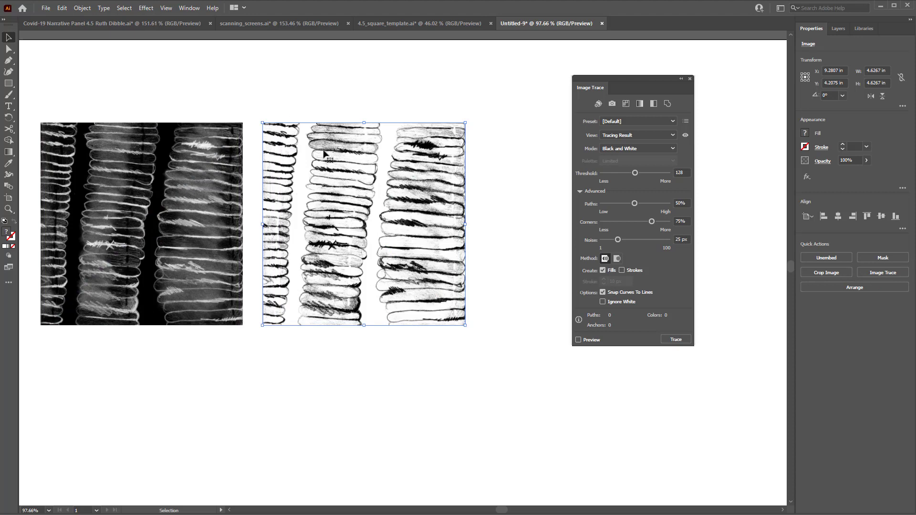
Convert the embedded image's colors to grayscale
left_click(62, 8)
mouse_move(90, 10)
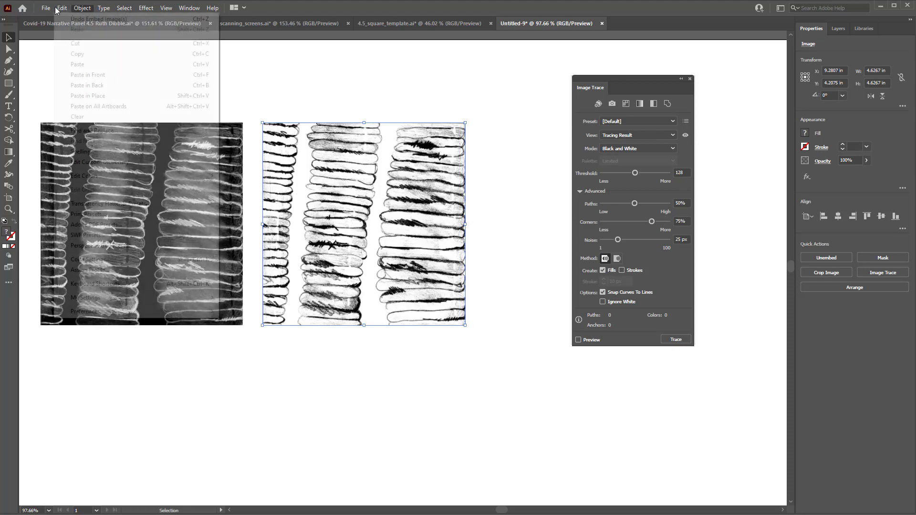
mouse_move(63, 8)
mouse_move(84, 178)
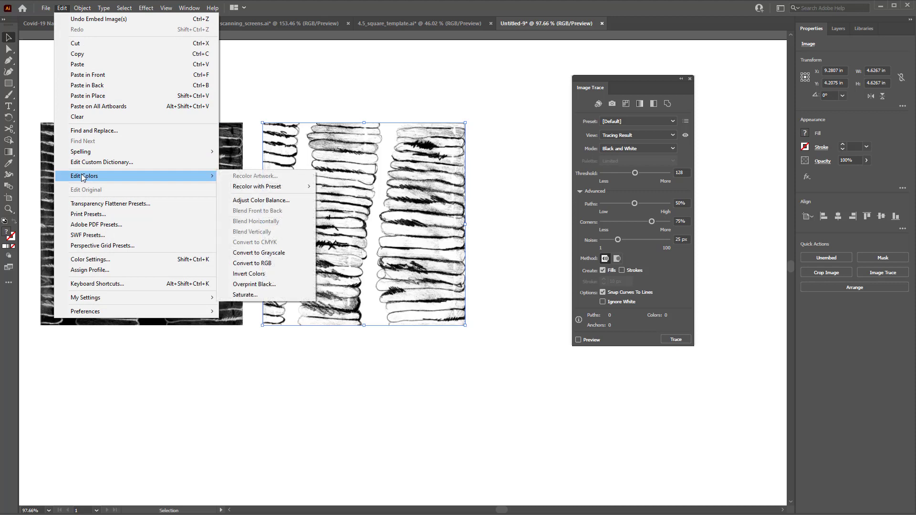
left_click(244, 256)
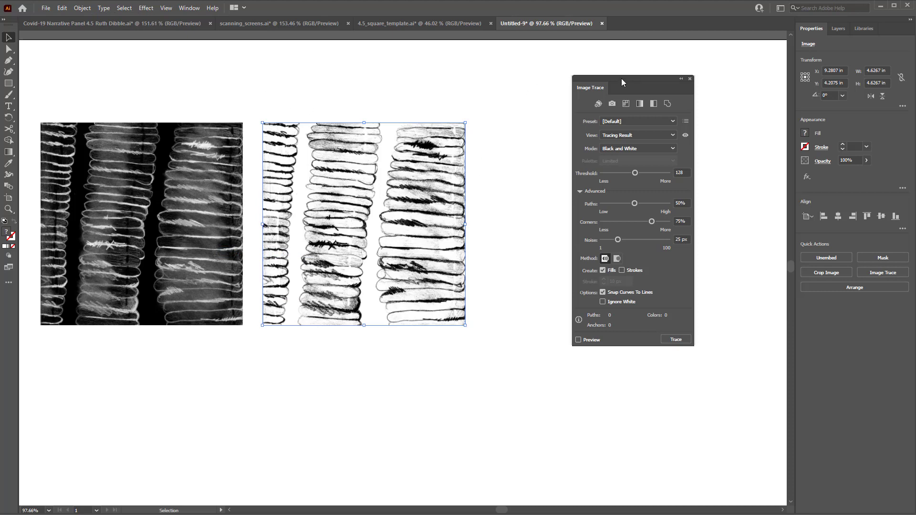
mouse_move(621, 83)
left_mouse_down()
mouse_move(686, 54)
mouse_move(708, 62)
left_mouse_up()
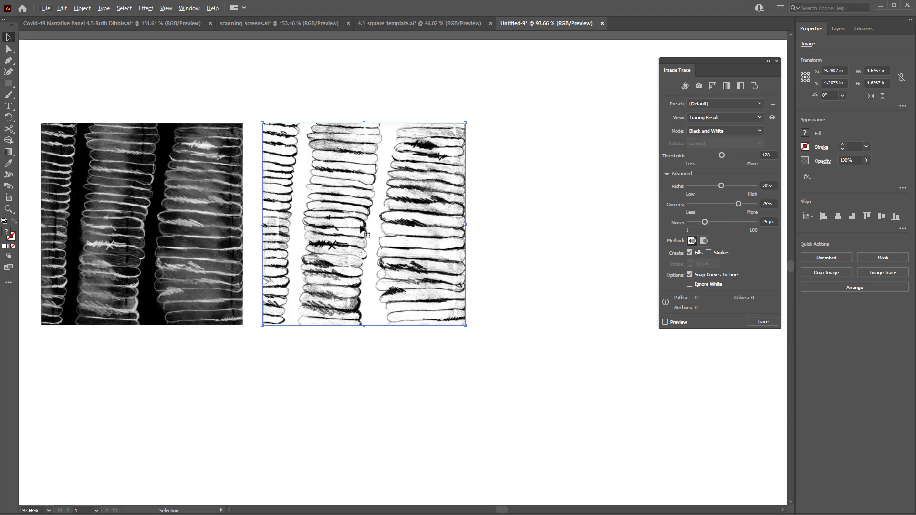
Duplicate the grayscale texture image to the right of the original
left_click_drag(361, 230, 586, 243)
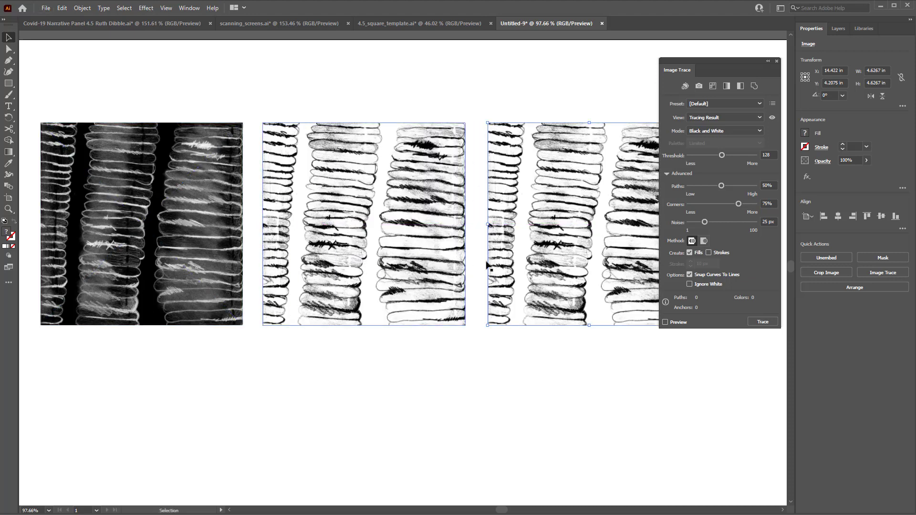
Invert the colors of the middle grayscale image
left_click(358, 232)
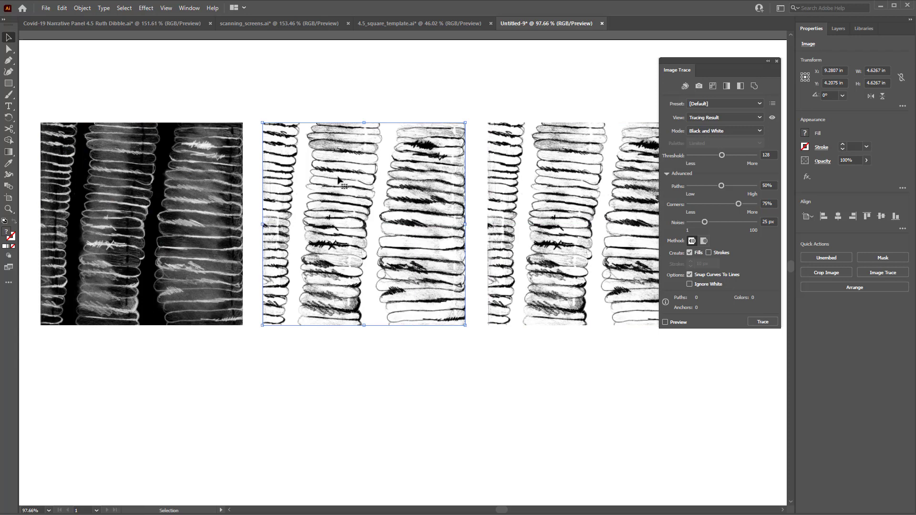
left_click(61, 9)
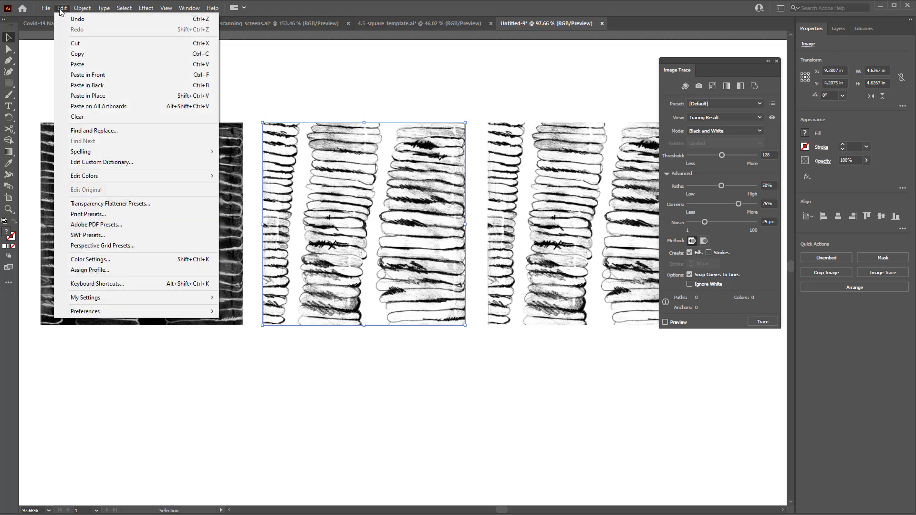
mouse_move(103, 177)
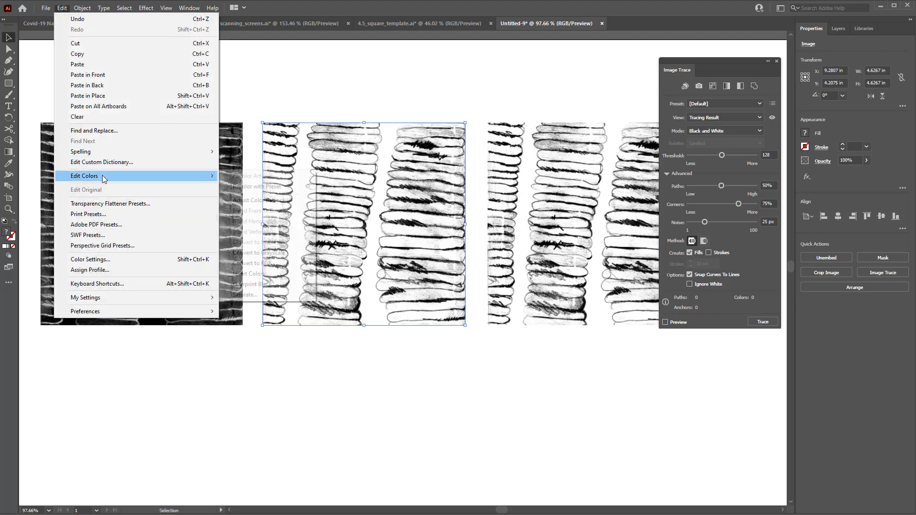
left_click(271, 280)
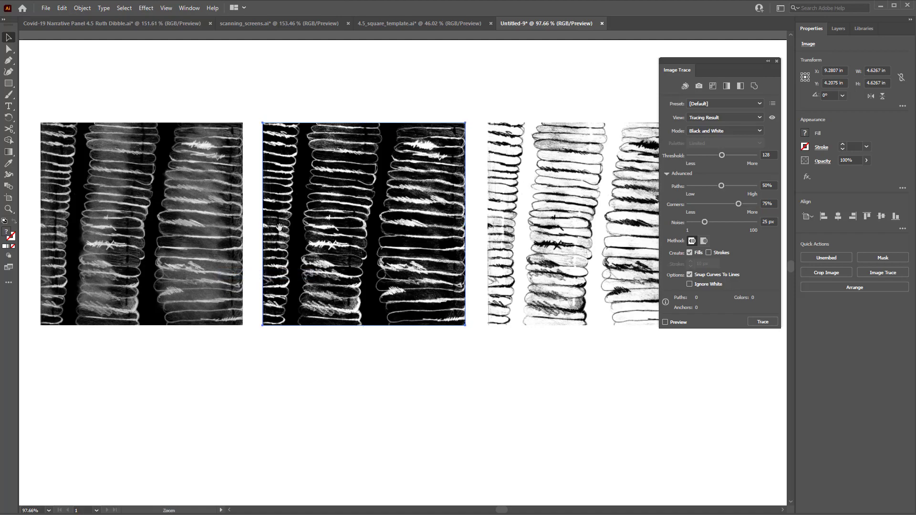
Image-trace the right-hand copy using the Sketched Art preset, continuing past the large-image prompt
mouse_move(132, 209)
left_mouse_down()
mouse_move(245, 201)
mouse_move(404, 210)
mouse_move(354, 223)
left_mouse_up()
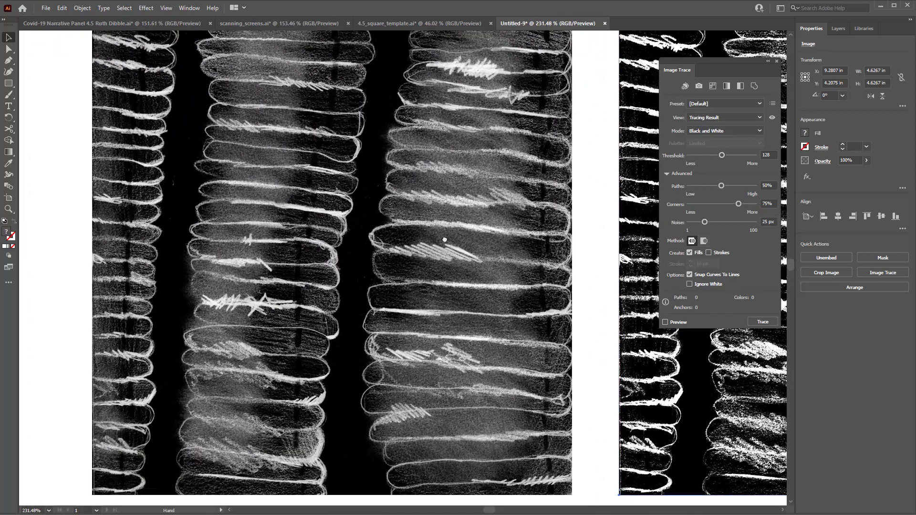
mouse_move(445, 239)
left_mouse_down()
mouse_move(140, 238)
mouse_move(438, 240)
mouse_move(425, 241)
left_mouse_up()
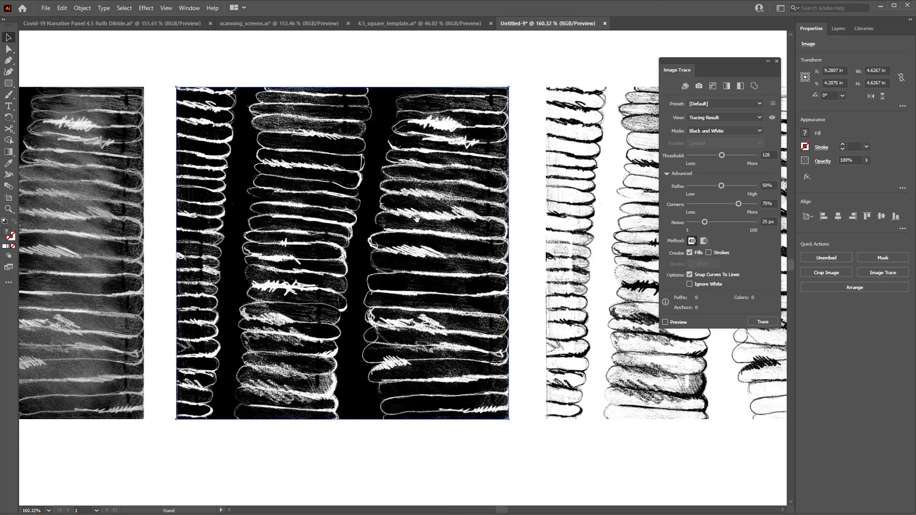
left_click_drag(486, 238, 203, 220)
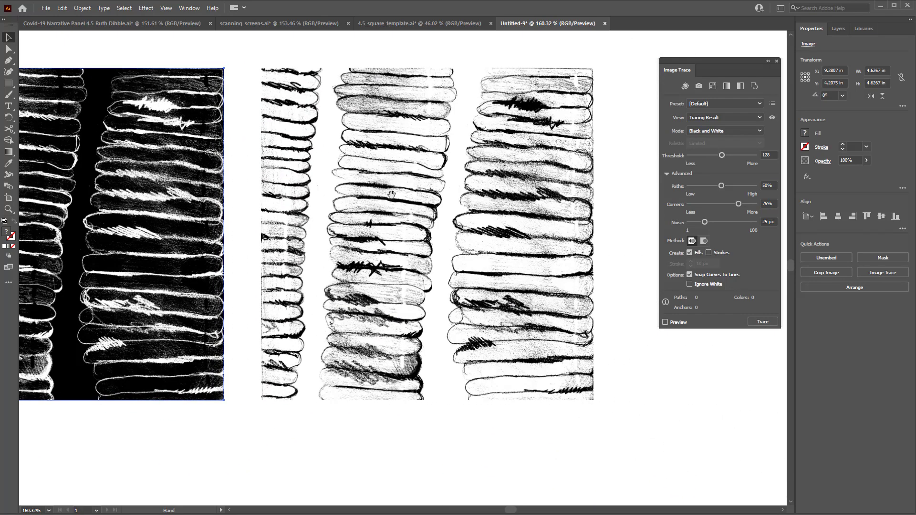
left_click(397, 199)
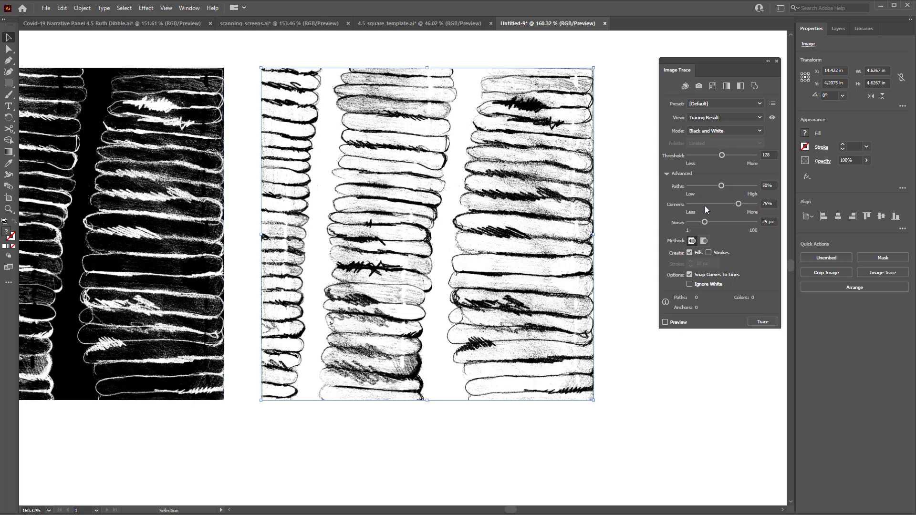
left_click_drag(714, 61, 699, 82)
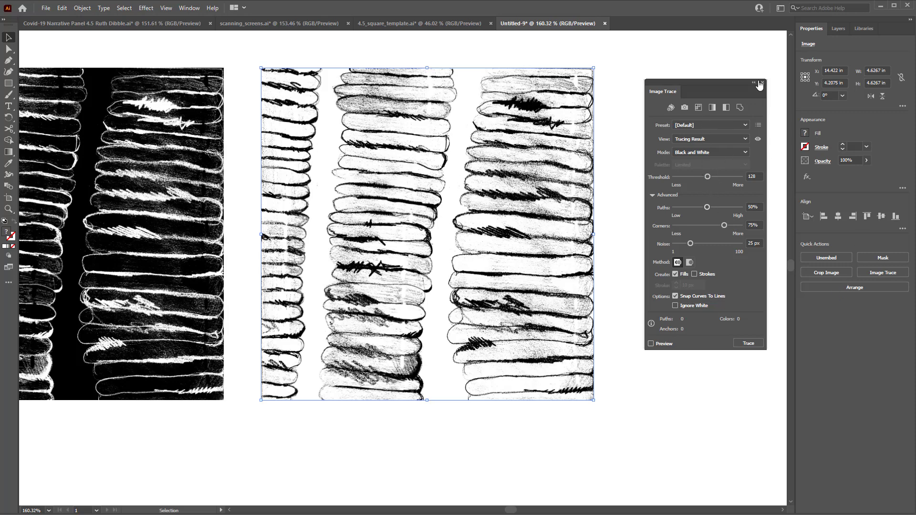
left_click(748, 153)
left_click(746, 152)
left_click(746, 151)
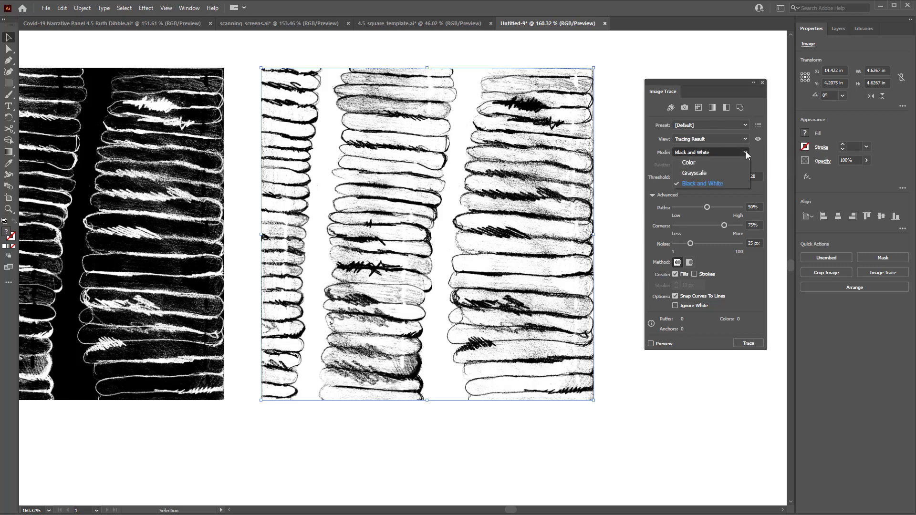
left_click(746, 151)
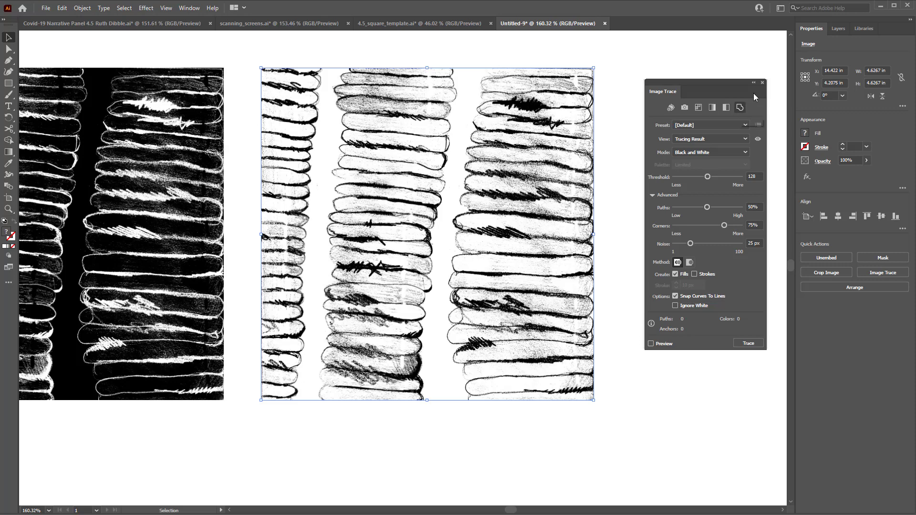
left_click(762, 83)
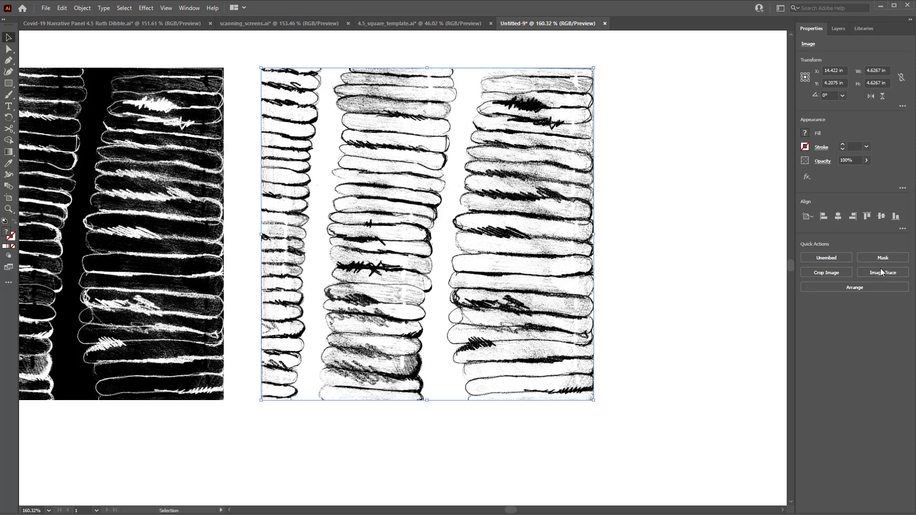
left_click(881, 272)
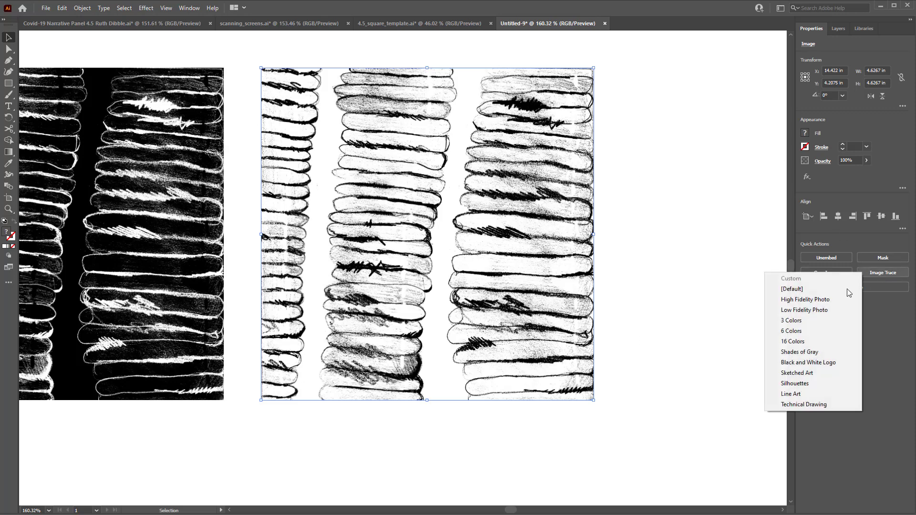
left_click(793, 373)
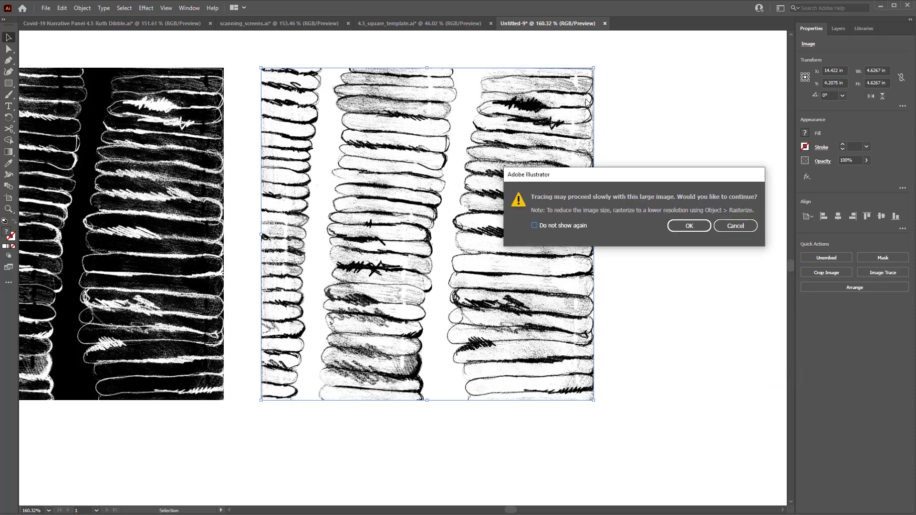
left_click(690, 226)
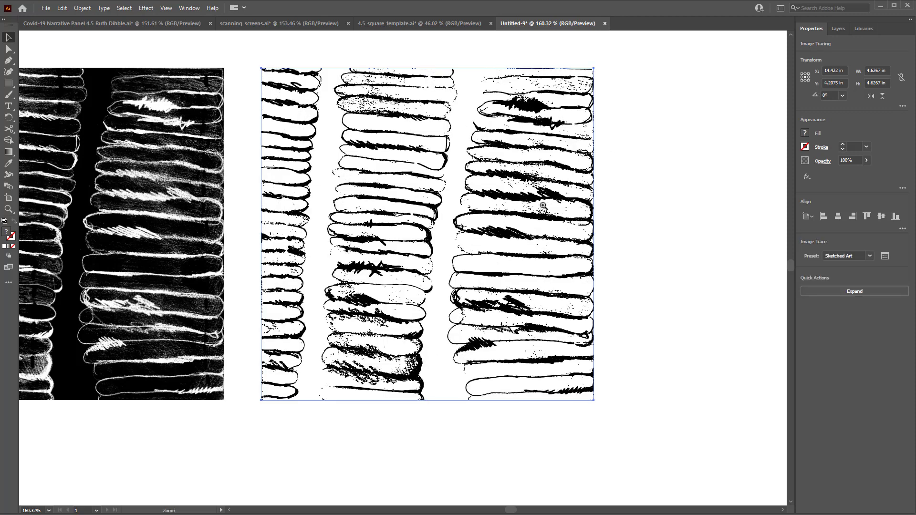
Open the trace options and raise the threshold to 161
scroll(523, 203, "down", 1)
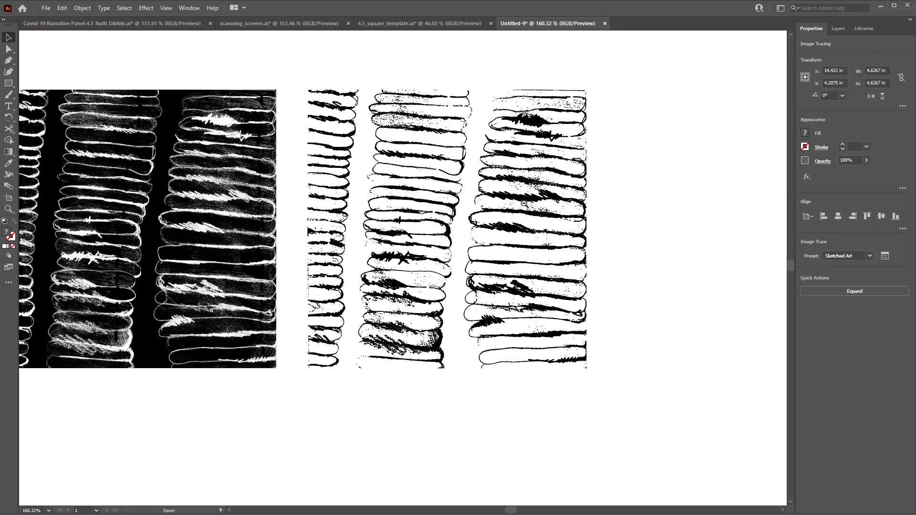
left_click(885, 256)
left_click_drag(703, 83, 669, 93)
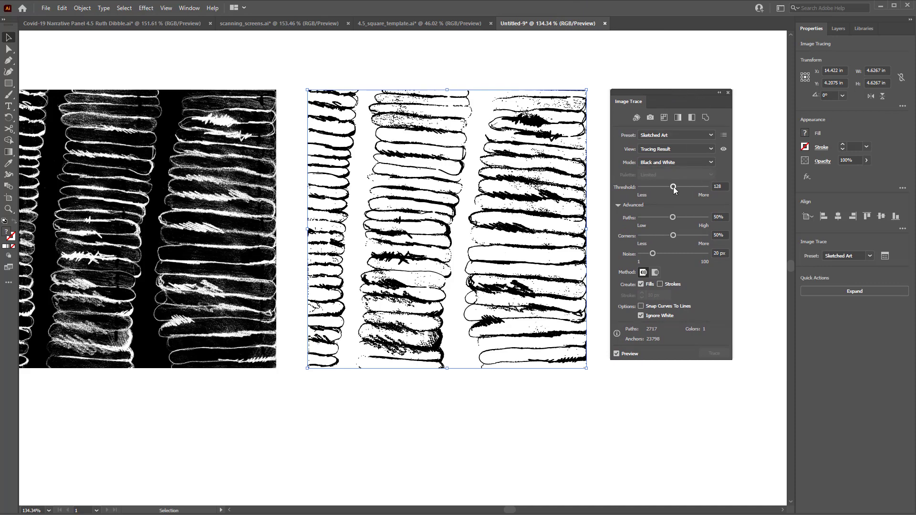
left_click_drag(680, 190, 681, 190)
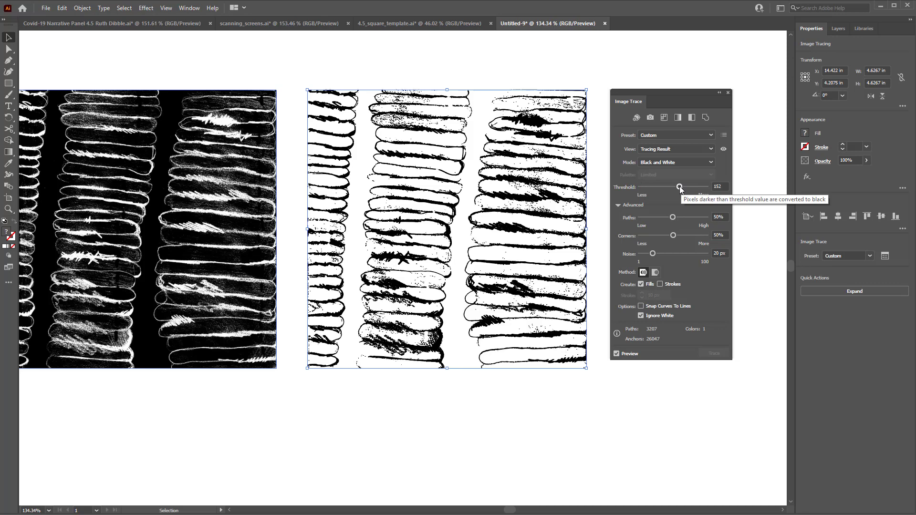
left_click_drag(679, 187, 682, 186)
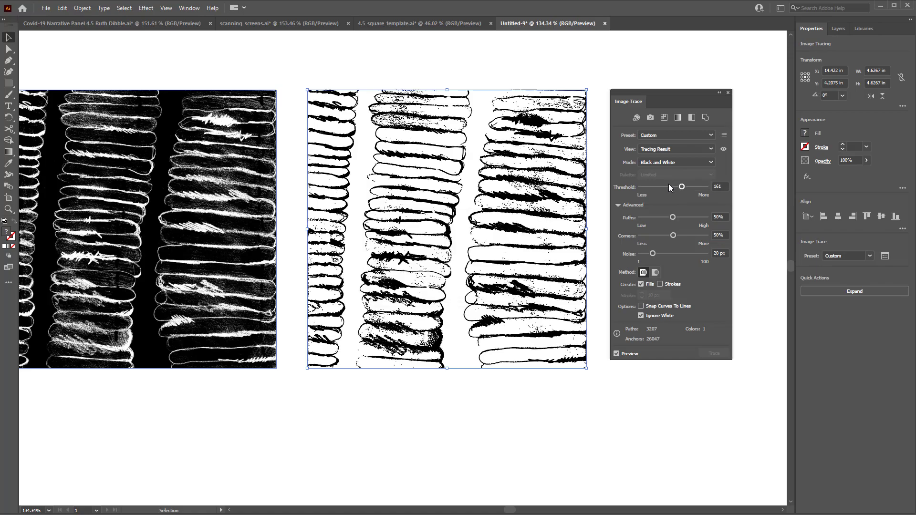
Zoom and pan around the traced copy to inspect the trace detail
key("ctrl+space")
mouse_move(486, 204)
left_mouse_down()
mouse_move(553, 195)
mouse_move(355, 236)
left_mouse_up()
key("space")
key("ctrl+space")
left_click_drag(408, 184, 536, 158)
mouse_move(415, 213)
left_mouse_down()
mouse_move(453, 210)
mouse_move(343, 205)
mouse_move(452, 222)
left_mouse_up()
key("space")
key("ctrl+space")
left_click_drag(455, 219, 406, 217)
key("space")
left_click_drag(419, 263, 392, 197)
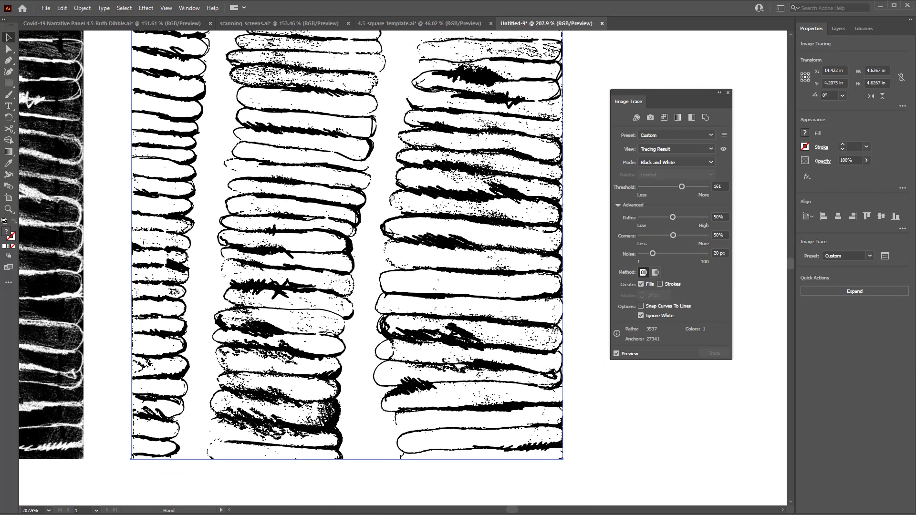
key("ctrl+space")
left_click_drag(454, 213, 426, 215)
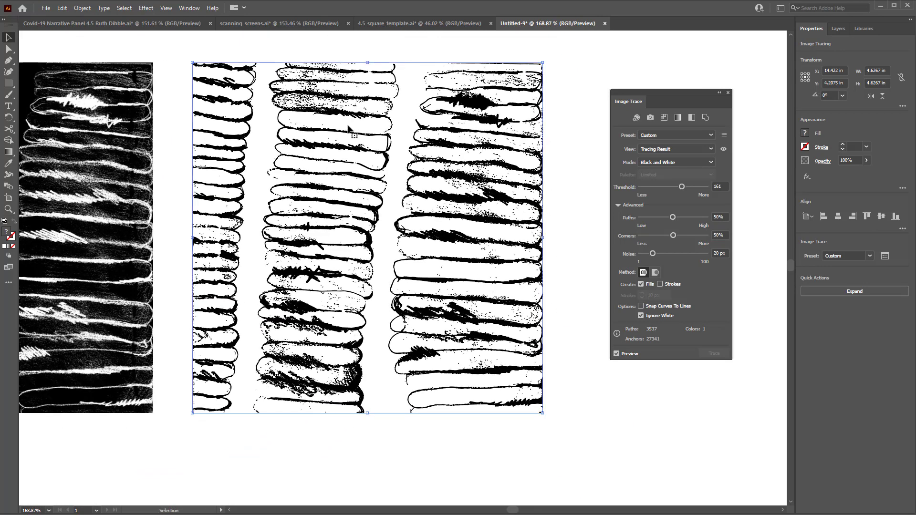
Invert the colors of the traced artwork
left_click(62, 9)
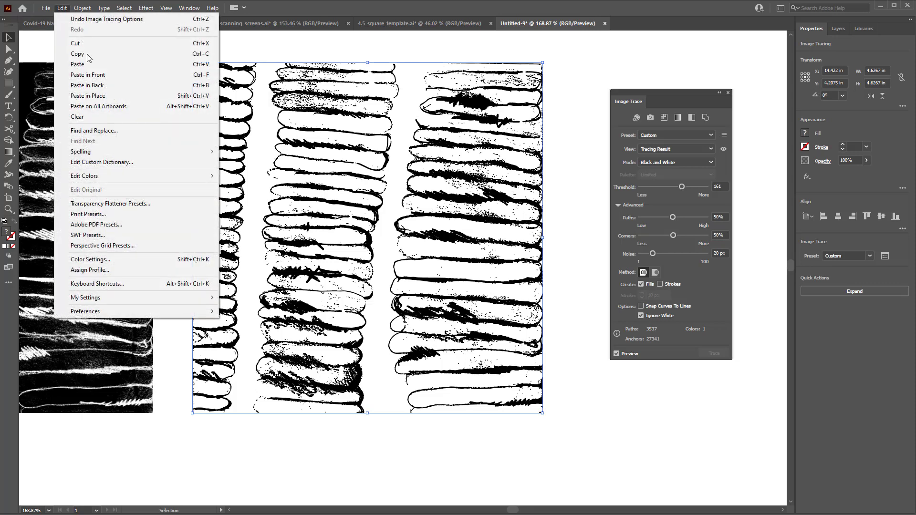
mouse_move(105, 180)
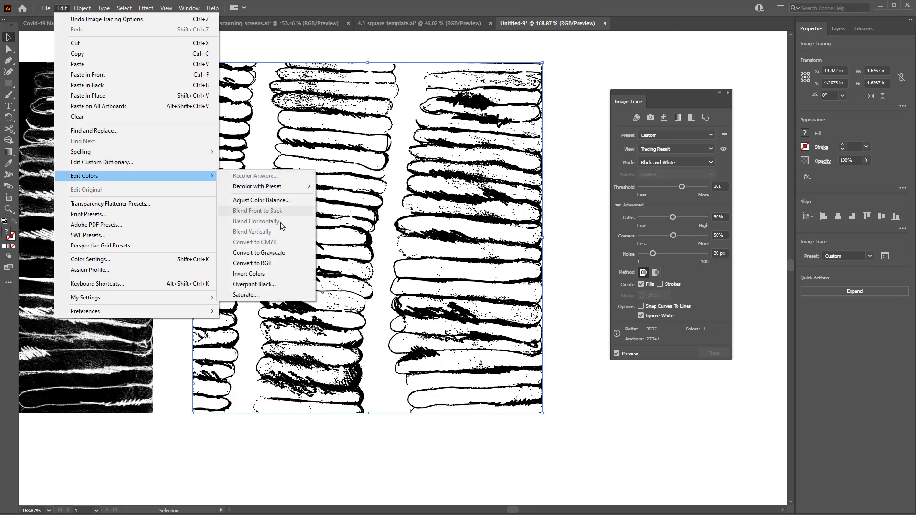
left_click(264, 275)
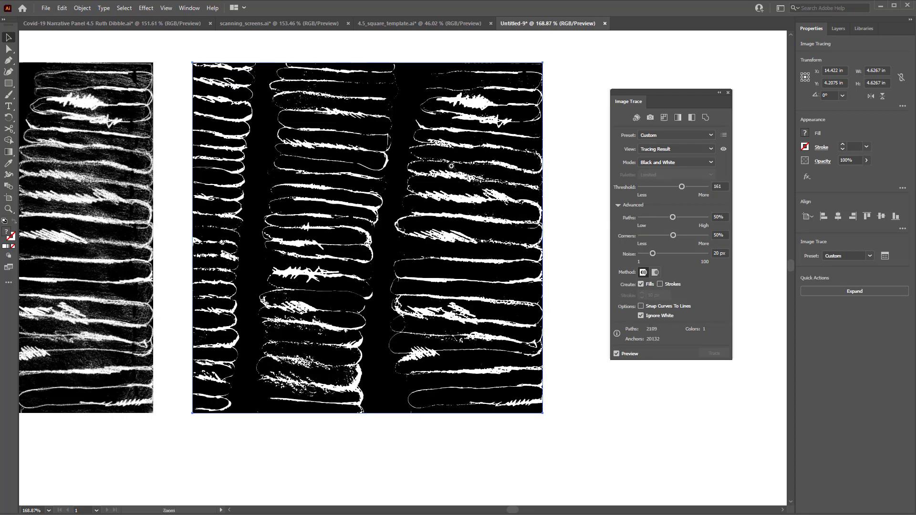
Zoom in and pan across the inverted trace to examine its detail against the other versions
left_click_drag(451, 167, 365, 181)
left_click_drag(365, 181, 445, 196)
left_click_drag(252, 196, 233, 197)
left_click_drag(235, 200, 318, 208)
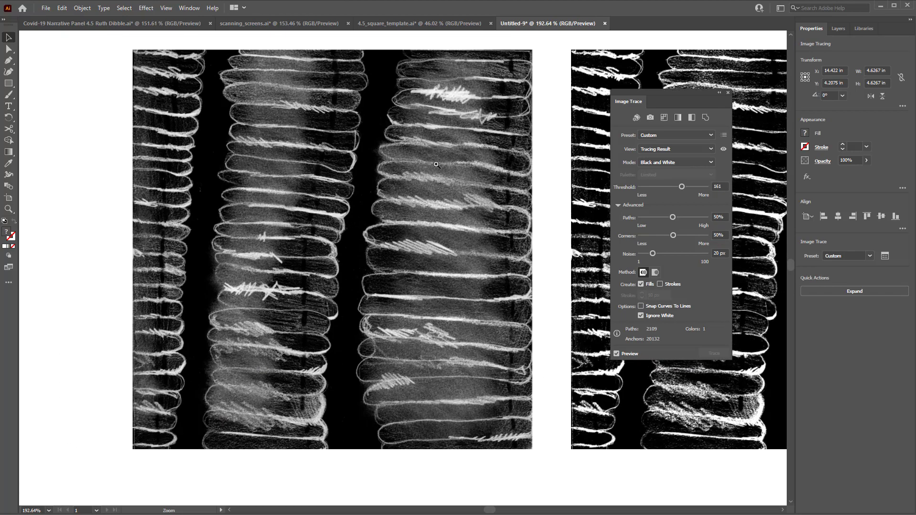
left_click_drag(436, 164, 142, 218)
mouse_move(448, 192)
left_mouse_down()
mouse_move(461, 191)
mouse_move(435, 215)
mouse_move(216, 205)
left_mouse_up()
mouse_move(495, 205)
left_mouse_down()
mouse_move(352, 199)
mouse_move(375, 199)
left_mouse_up()
left_click_drag(447, 196, 409, 143)
left_click_drag(549, 158, 240, 167)
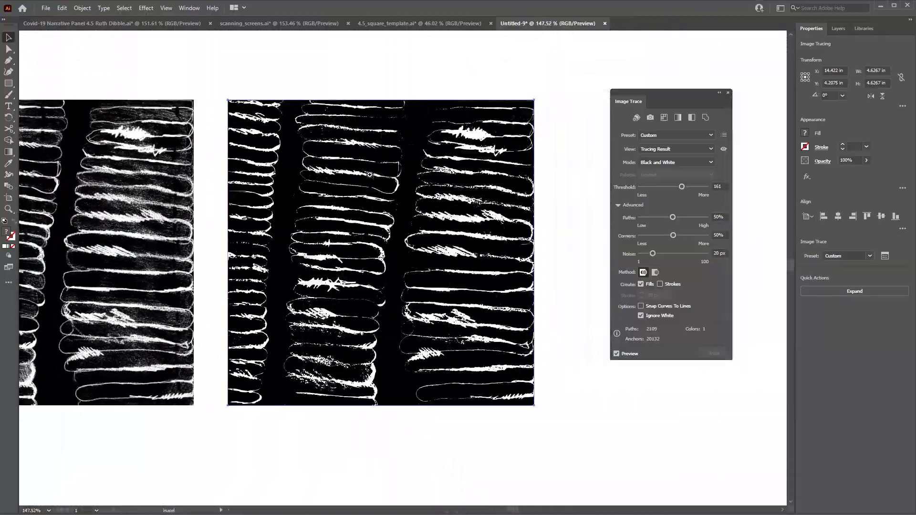
left_click_drag(450, 167, 471, 165)
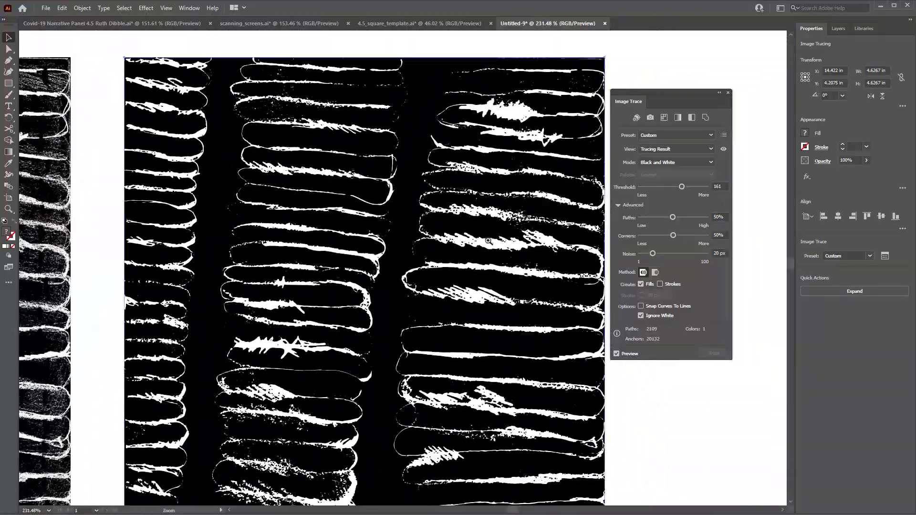
mouse_move(488, 241)
left_mouse_down()
mouse_move(527, 198)
mouse_move(485, 248)
mouse_move(482, 189)
mouse_move(454, 184)
mouse_move(452, 195)
left_mouse_up()
left_click_drag(321, 190, 360, 137)
left_click_drag(365, 359, 443, 327)
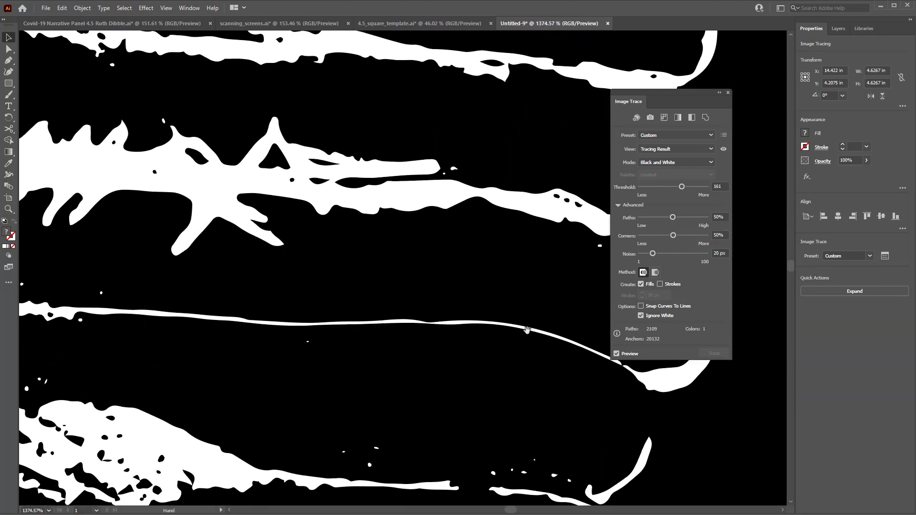
mouse_move(547, 273)
left_mouse_down()
mouse_move(501, 257)
mouse_move(495, 235)
mouse_move(474, 232)
left_mouse_up()
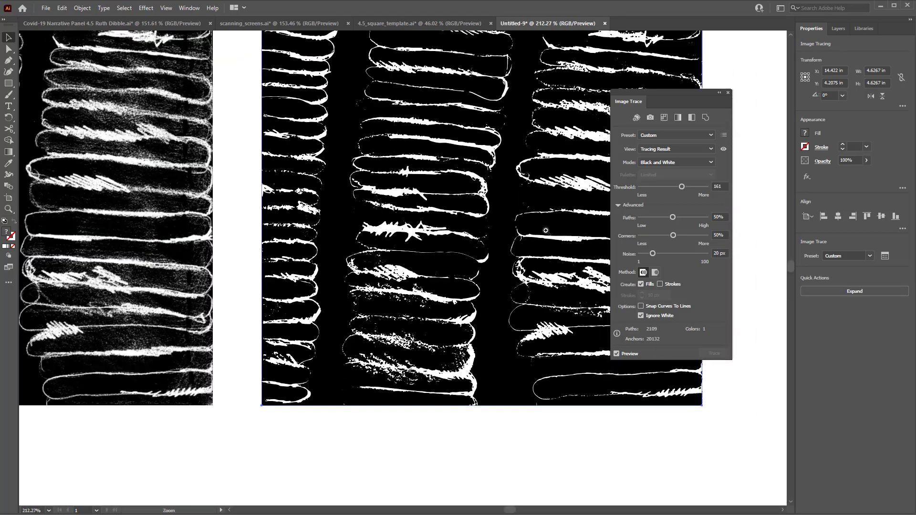
mouse_move(554, 233)
left_mouse_down()
mouse_move(456, 239)
mouse_move(452, 219)
mouse_move(447, 254)
left_mouse_up()
left_click_drag(455, 231, 435, 229)
left_click_drag(325, 219, 413, 229)
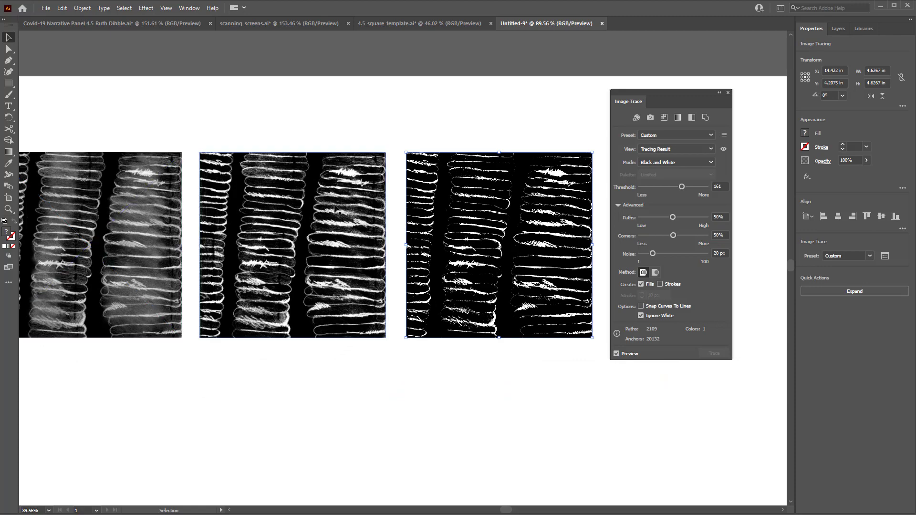
left_click_drag(409, 204, 354, 224)
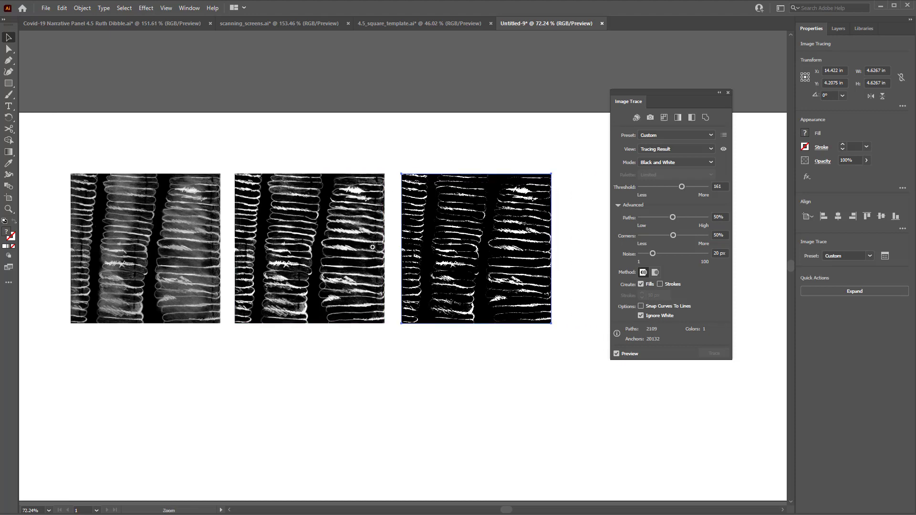
left_click_drag(370, 260, 357, 240)
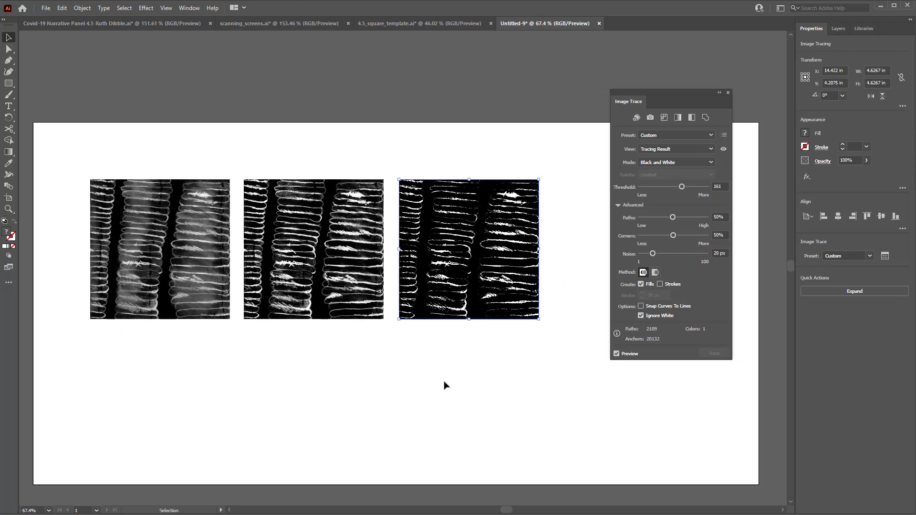
Switch to Photoshop and undo the last adjustment on Asset 4.png
key("alt+Tab")
key("alt+Tab")
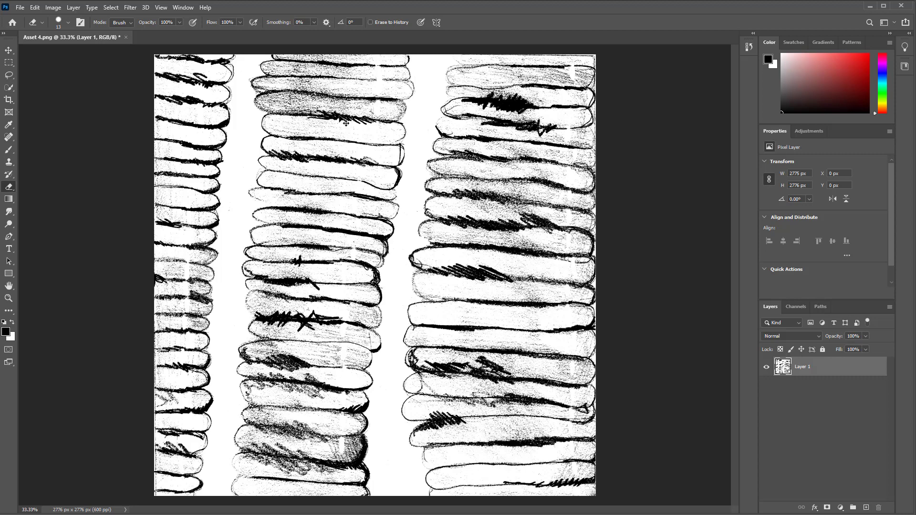
key("ctrl+z")
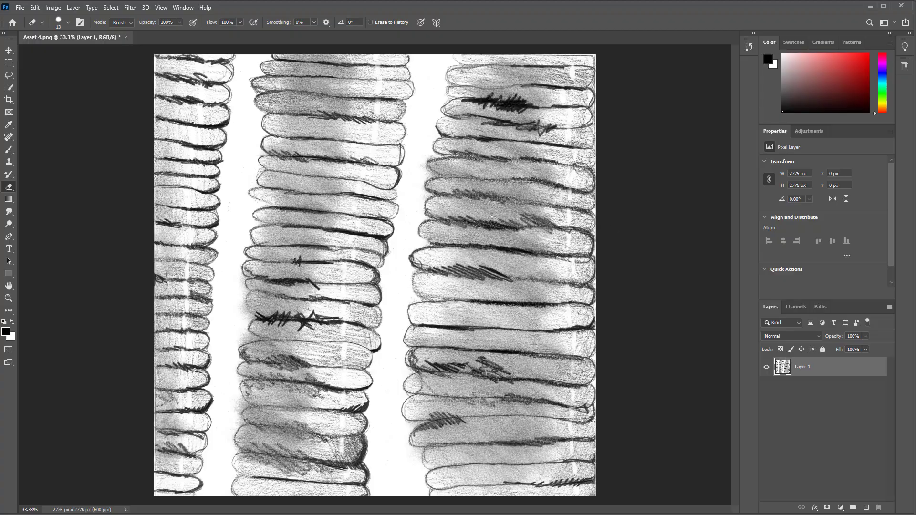
Convert the image to Grayscale mode, discarding the color information
mouse_move(484, 207)
left_mouse_down()
mouse_move(582, 197)
mouse_move(479, 189)
left_mouse_up()
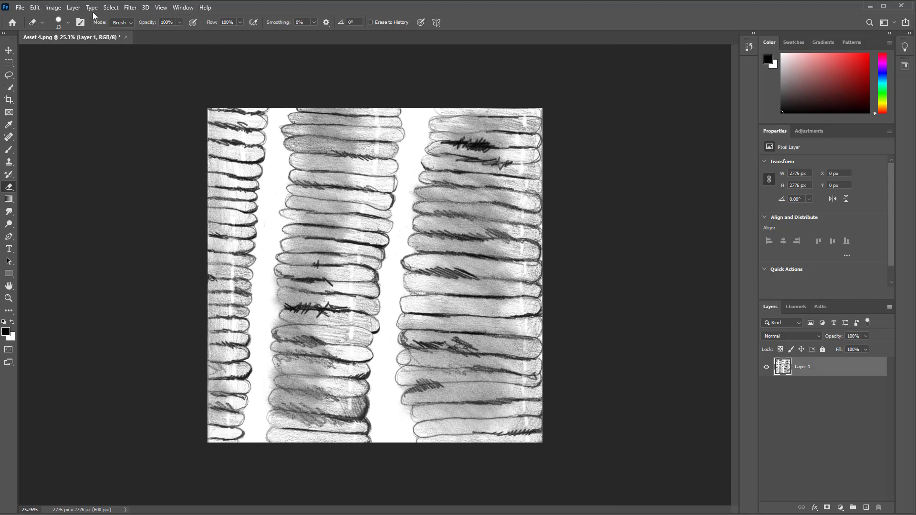
left_click(56, 7)
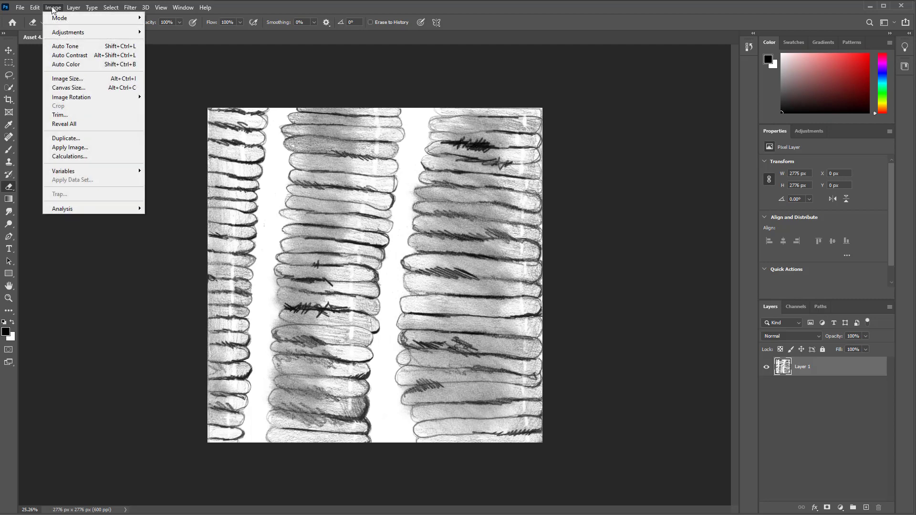
mouse_move(58, 17)
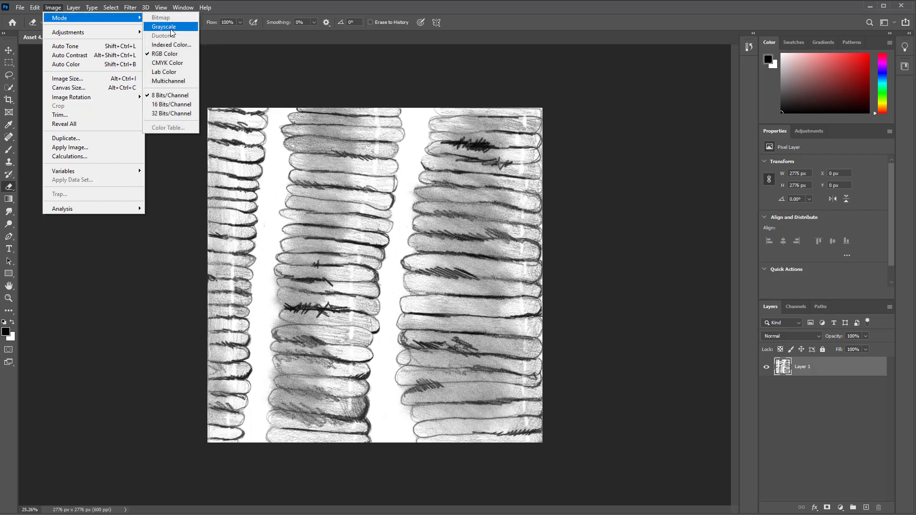
left_click(172, 27)
left_click(293, 176)
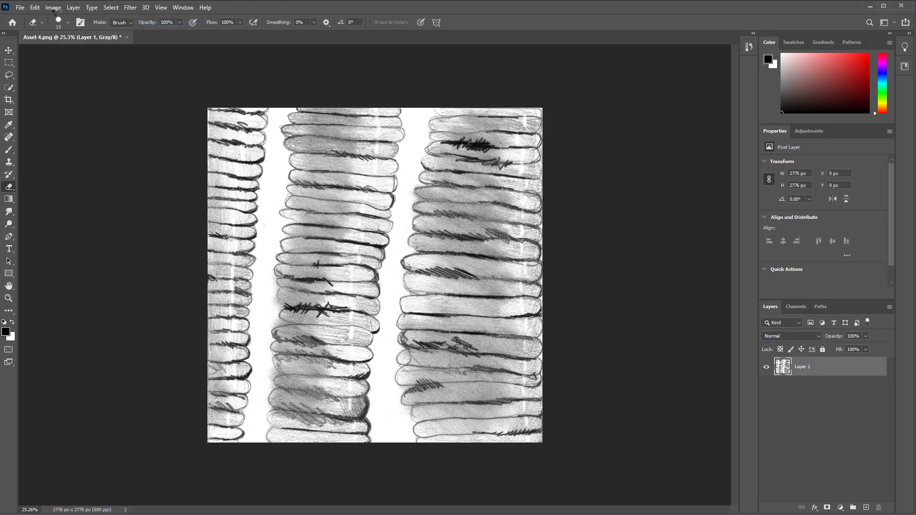
Convert the flattened image to Bitmap mode at 600 pixels/inch using Halftone Screen at 30 lines/inch, 45 degrees, Diamond shape
left_click(53, 7)
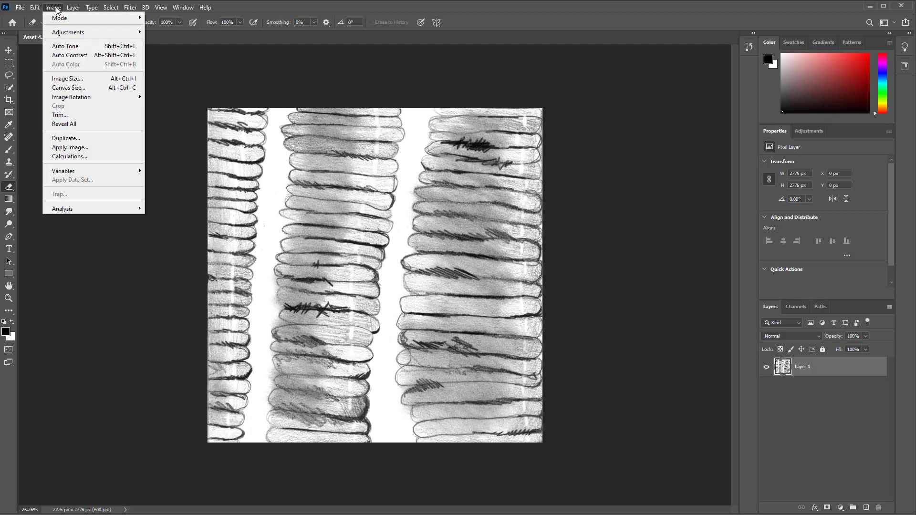
mouse_move(59, 18)
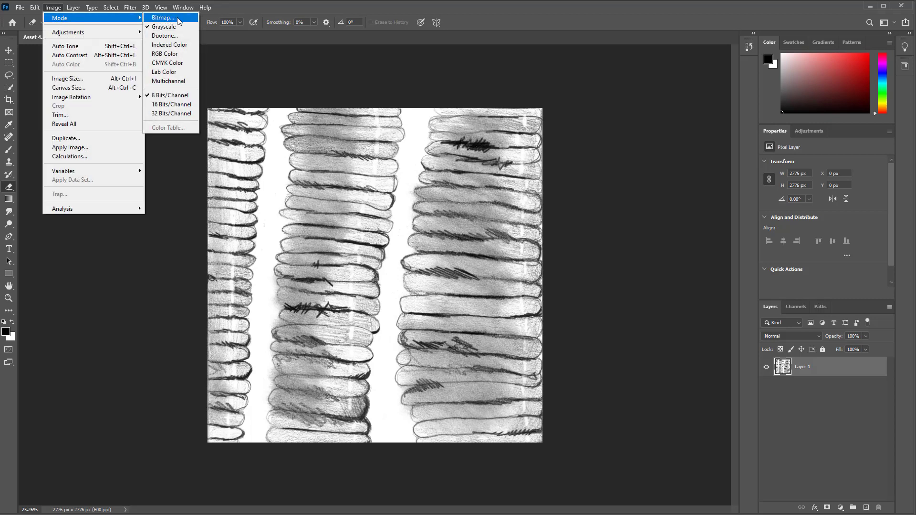
left_click(178, 18)
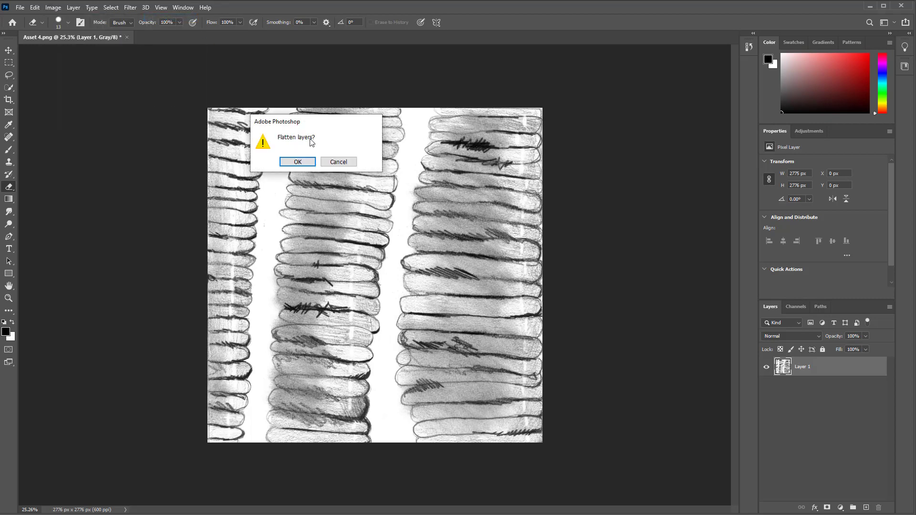
left_click(296, 164)
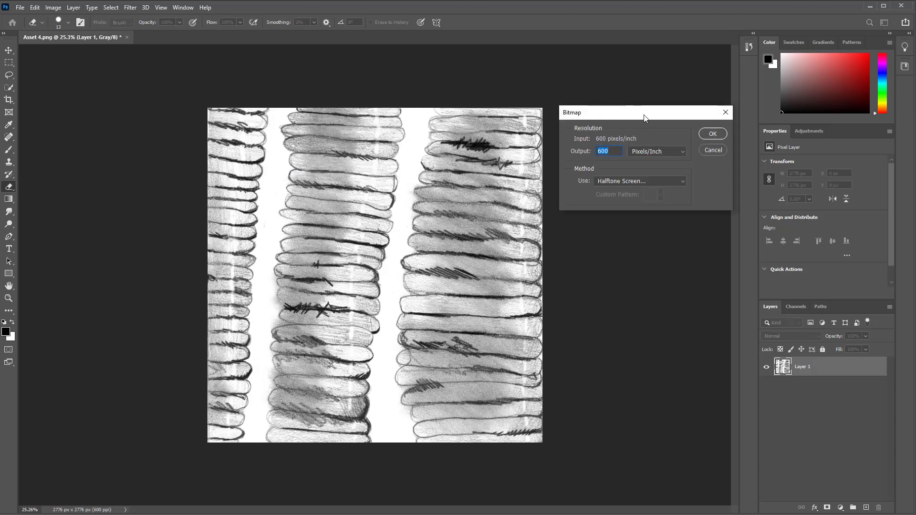
left_click_drag(644, 118, 499, 84)
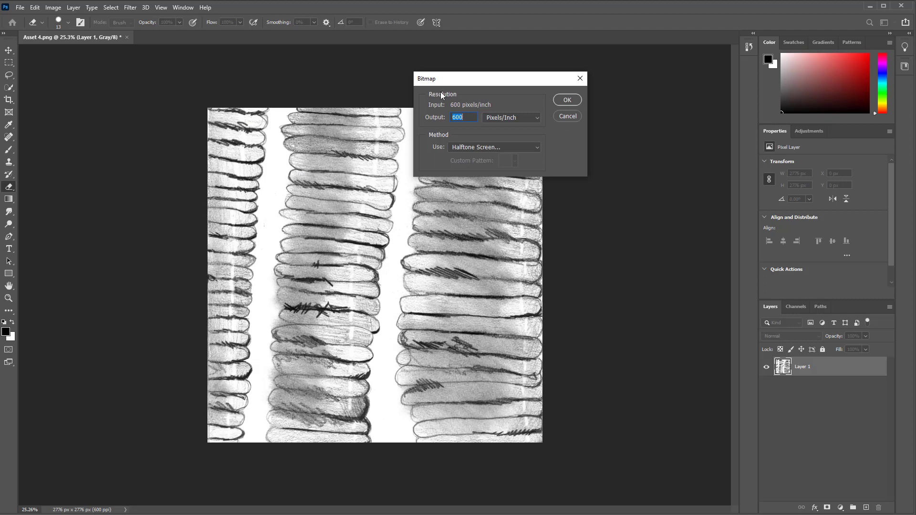
mouse_move(480, 84)
left_mouse_down()
mouse_move(468, 91)
mouse_move(486, 88)
left_mouse_up()
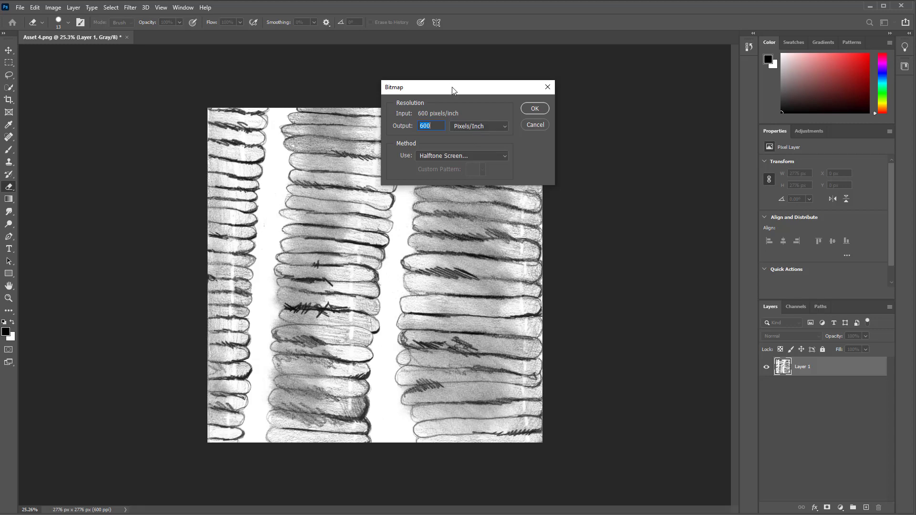
left_click_drag(452, 86, 471, 79)
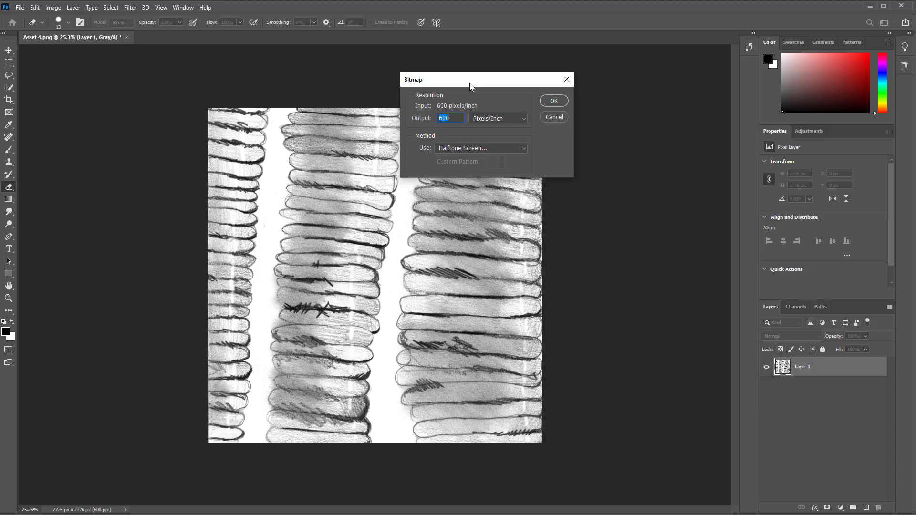
left_click(523, 150)
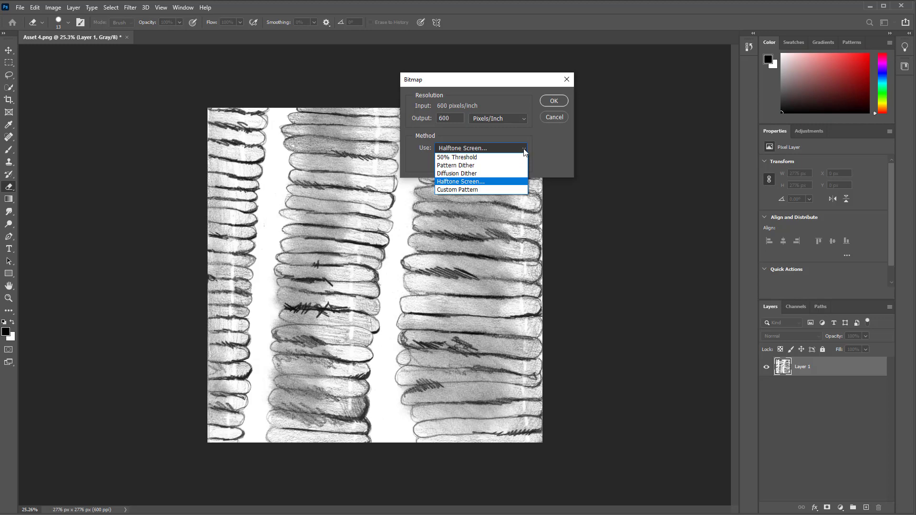
left_click(461, 182)
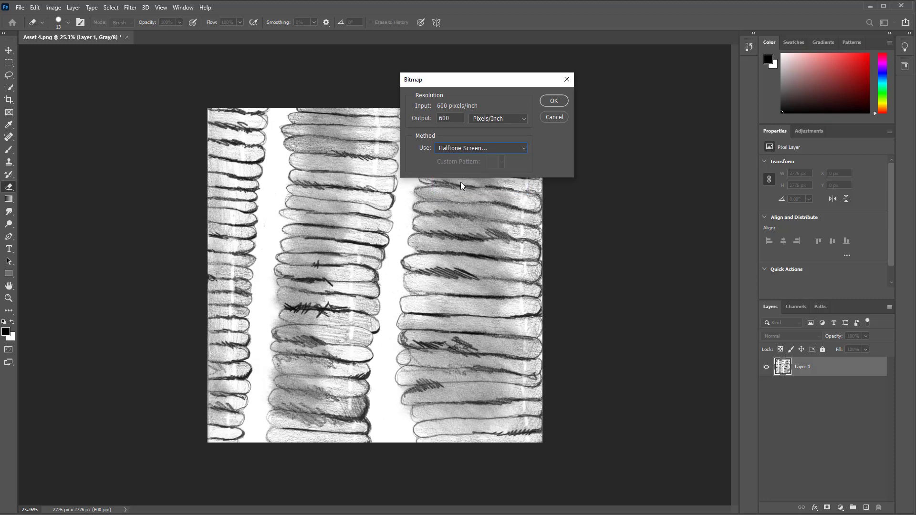
left_click(549, 101)
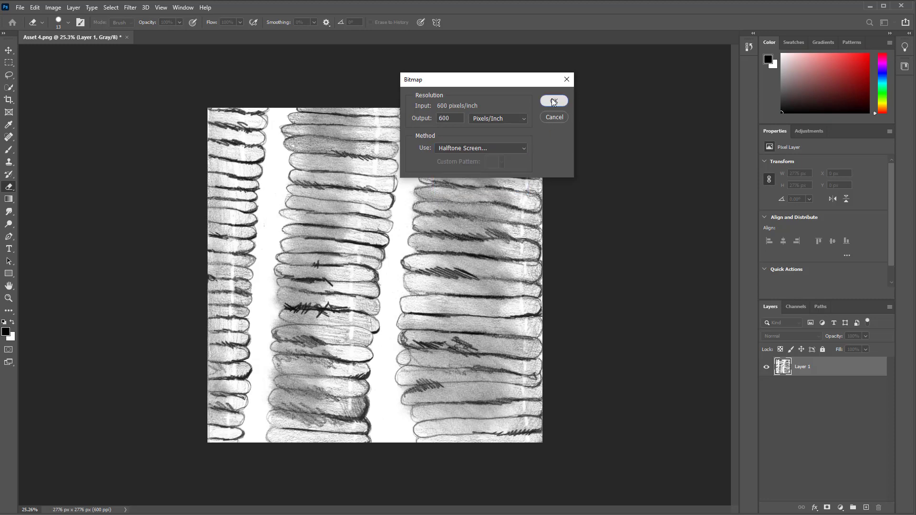
left_click_drag(563, 162, 496, 101)
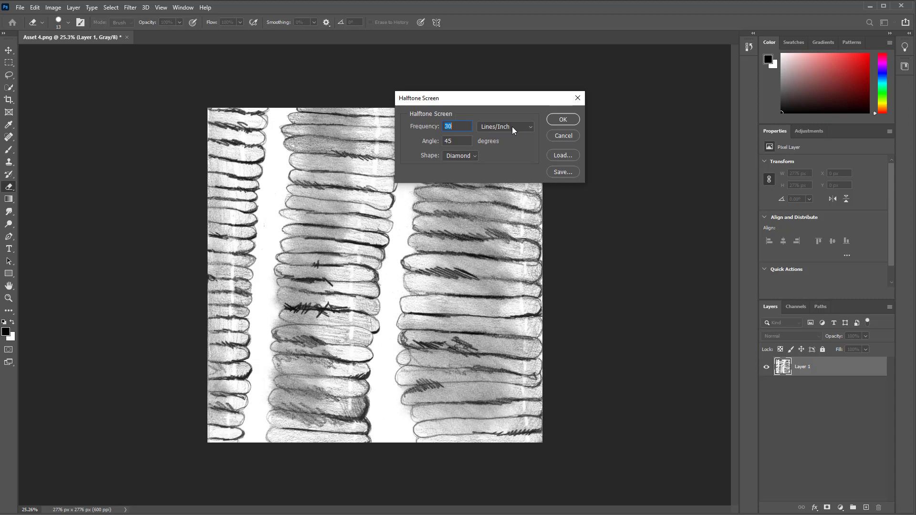
left_click(561, 122)
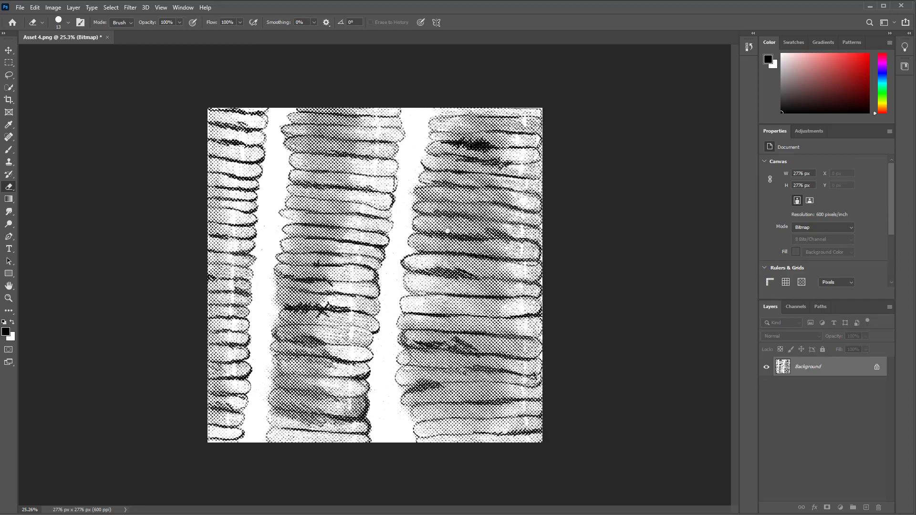
Zoom in and out across the bitmap to examine the halftone dot pattern
scroll(450, 228, "up", 5)
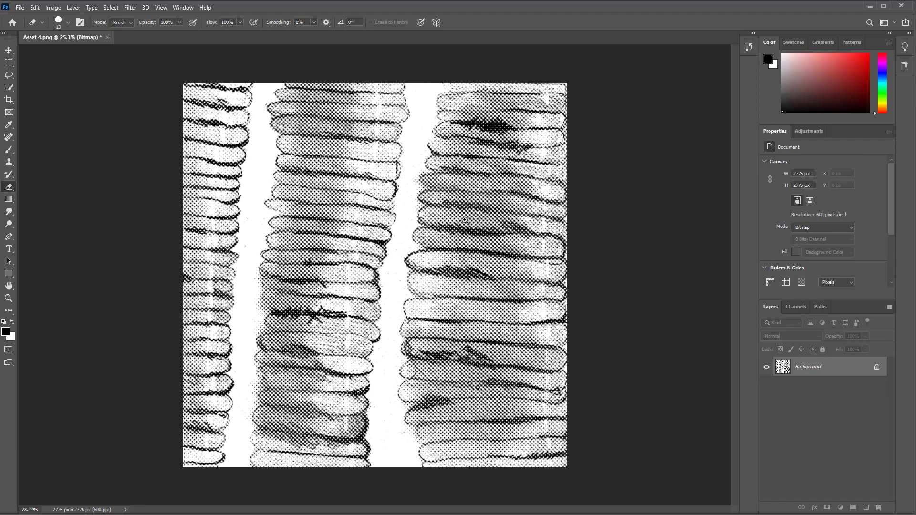
scroll(497, 206, "up", 5)
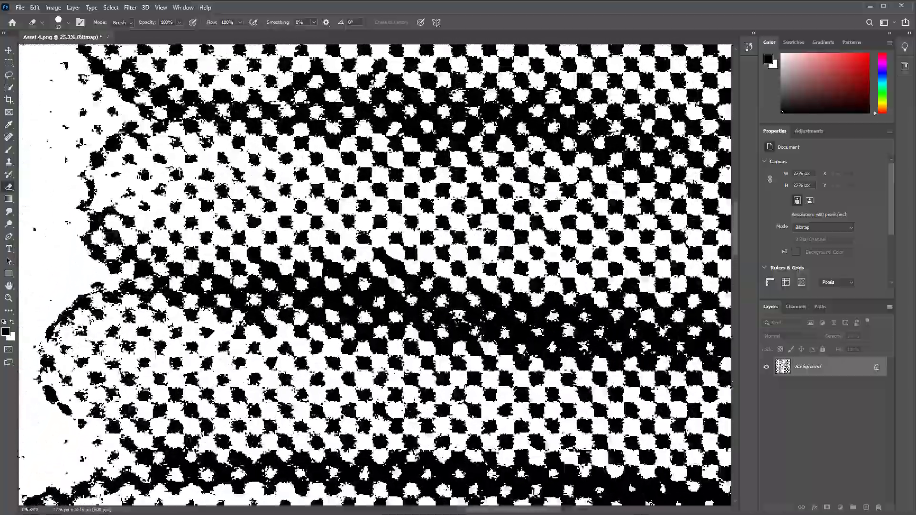
scroll(529, 192, "up", 5)
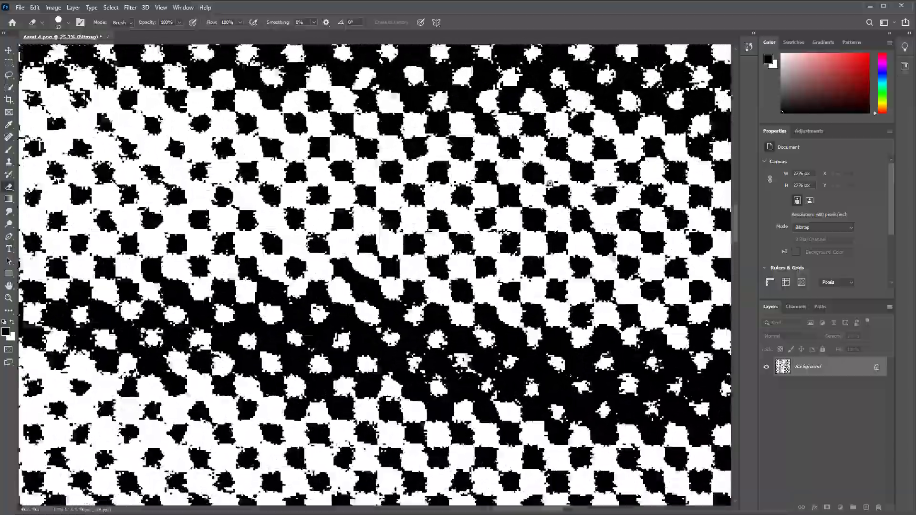
scroll(561, 182, "down", 5)
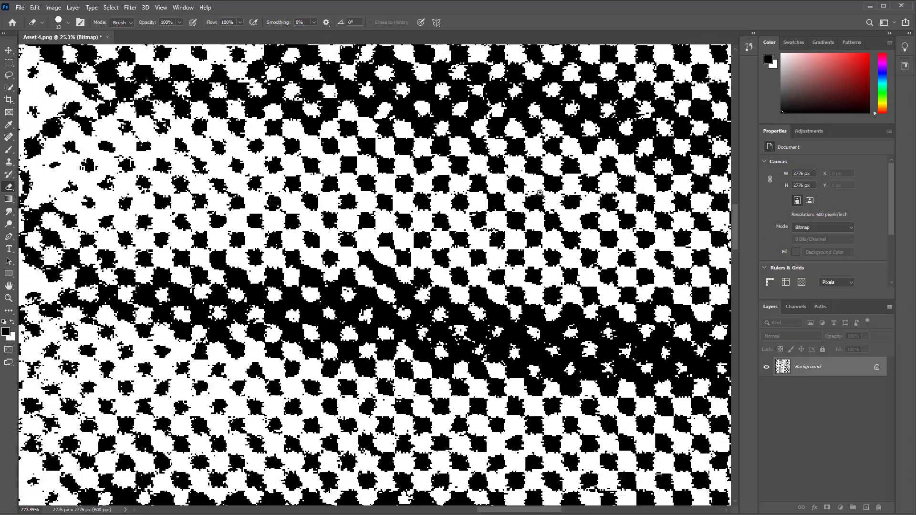
scroll(531, 200, "down", 10)
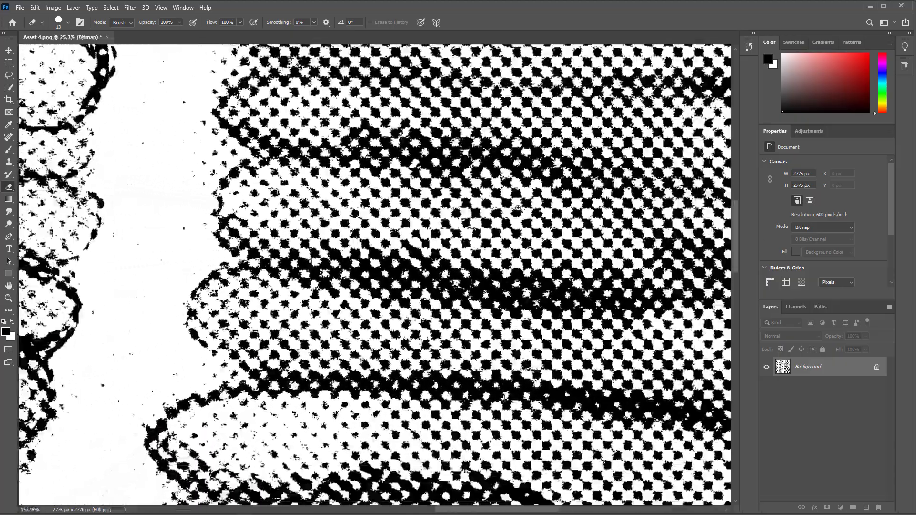
scroll(496, 222, "down", 8)
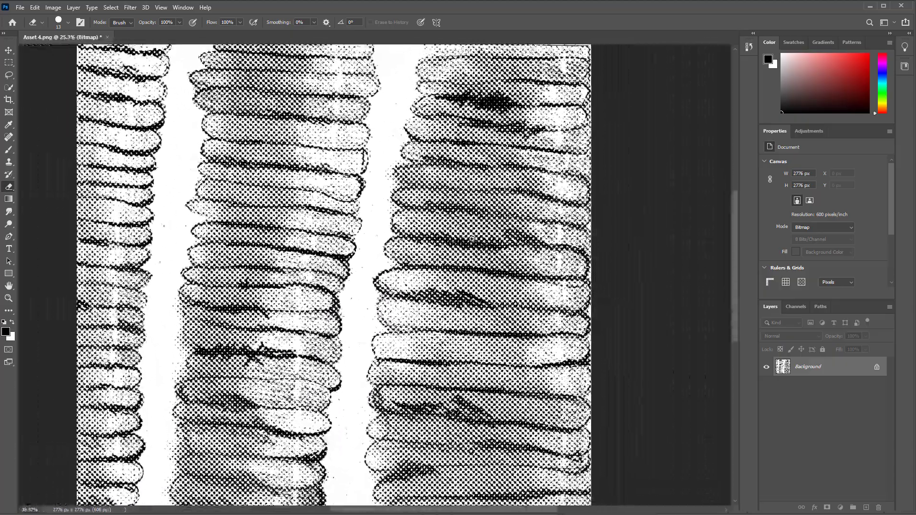
scroll(461, 246, "down", 2)
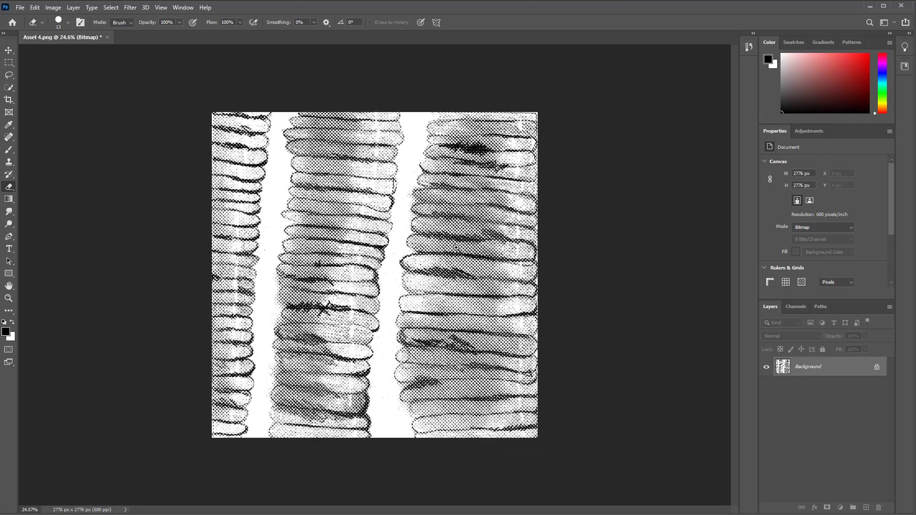
scroll(468, 242, "up", 3)
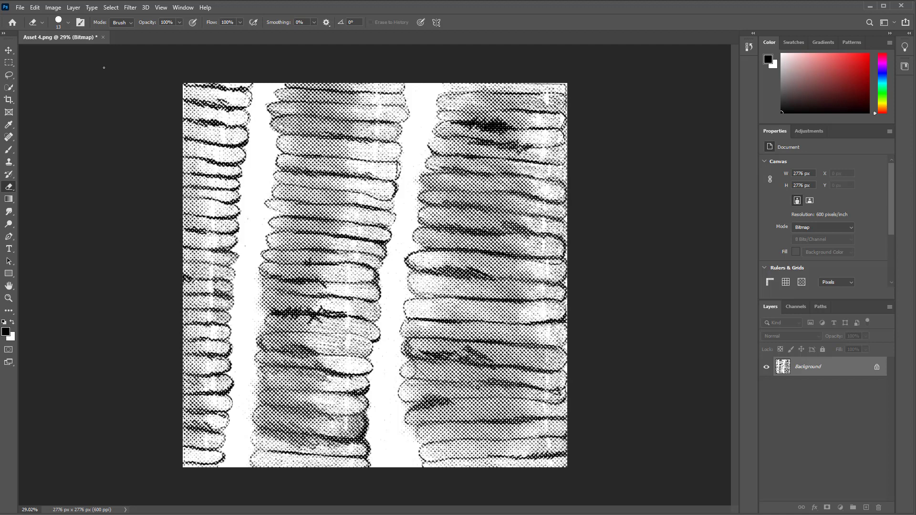
Convert the bitmap back to Grayscale mode with a size ratio of 1
left_click(53, 7)
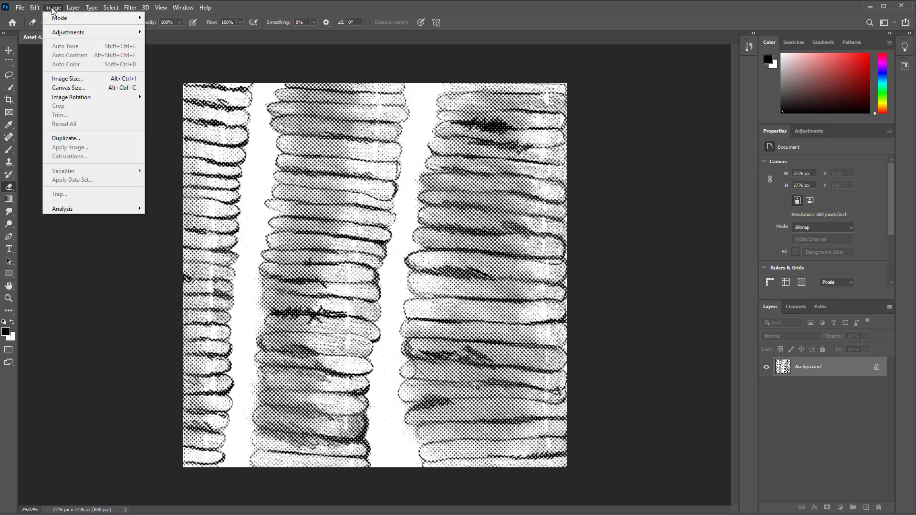
mouse_move(115, 20)
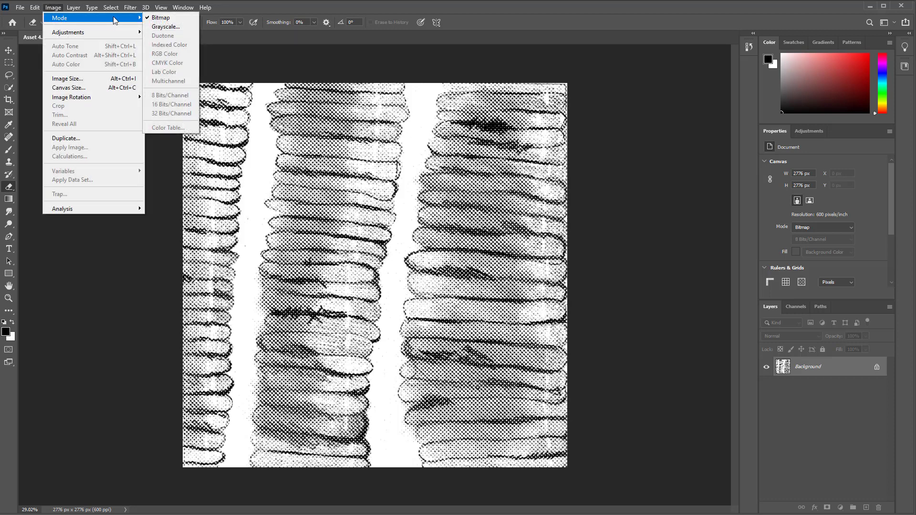
left_click(166, 27)
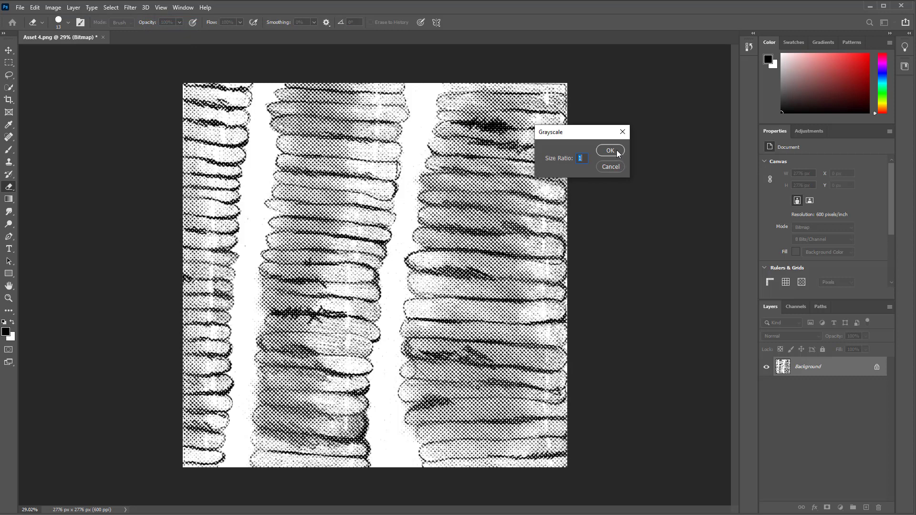
left_click_drag(596, 133, 637, 115)
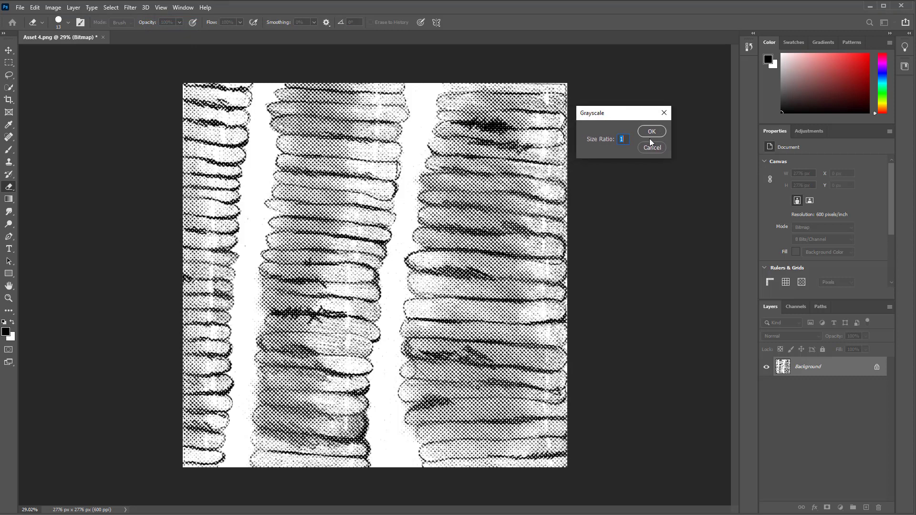
left_click(652, 132)
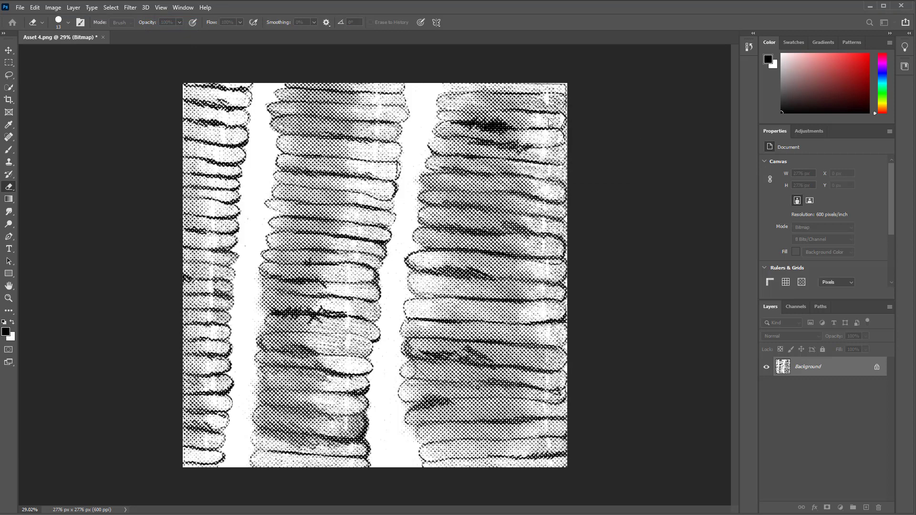
Save the image on the computer as a JPEG named Asset 4_half.jpg at Maximum quality
left_click(21, 8)
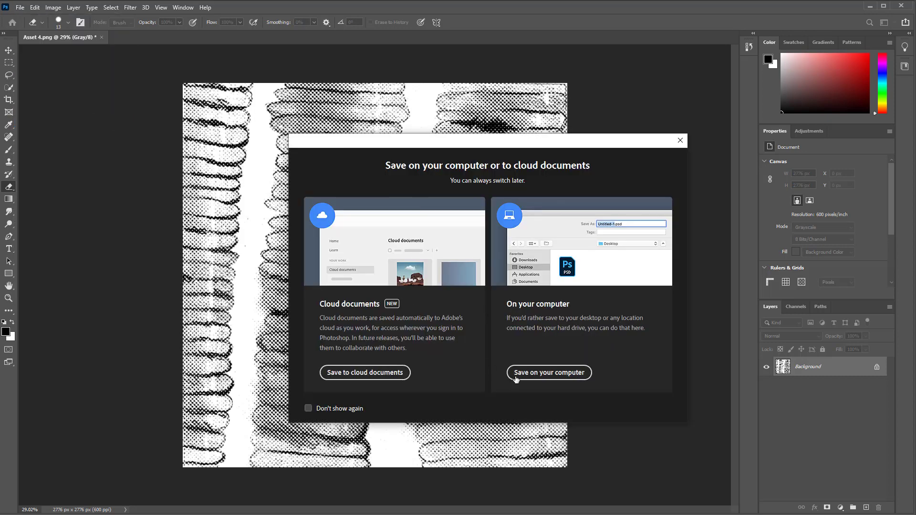
left_click(515, 377)
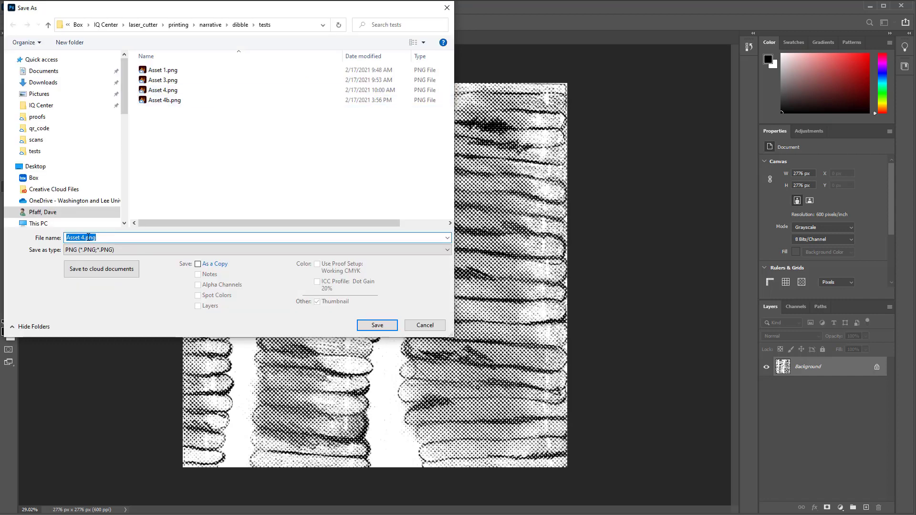
left_click(88, 237)
left_click(220, 248)
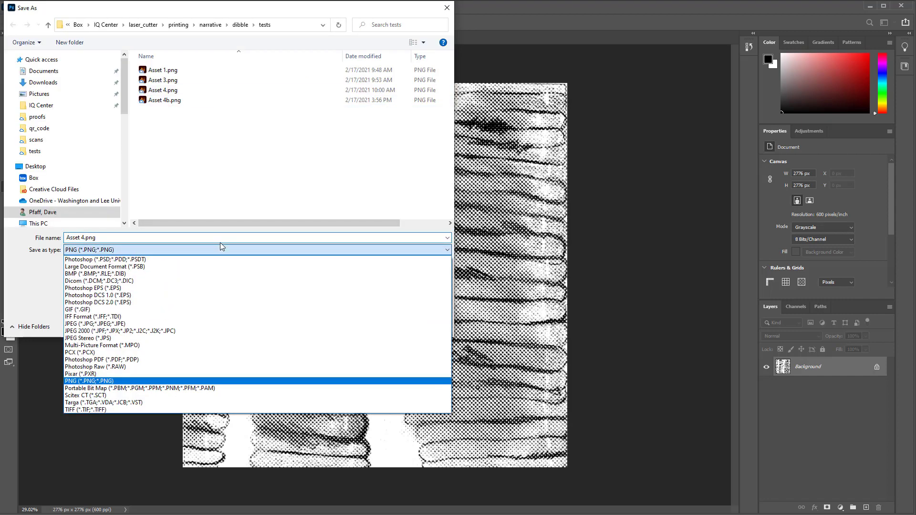
left_click(110, 323)
left_click(86, 237)
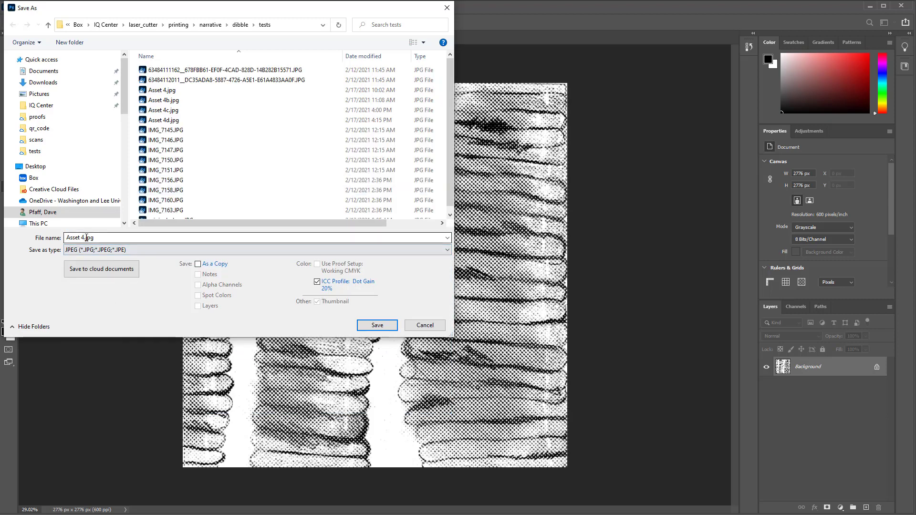
left_click(86, 237)
key("Left")
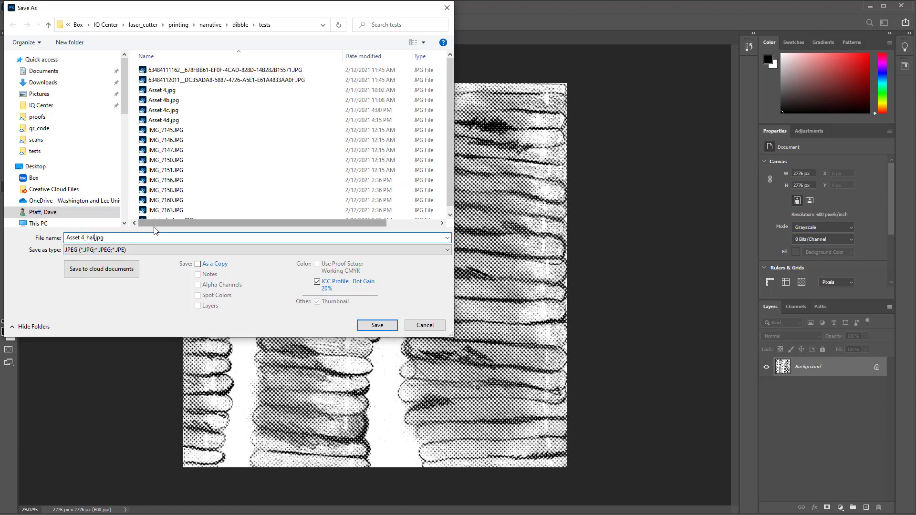
type("_half")
key("Return")
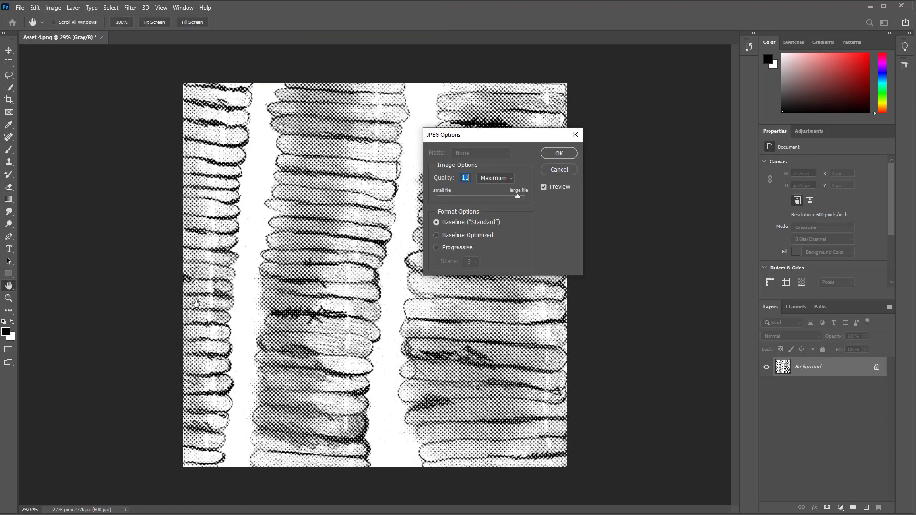
left_click(549, 153)
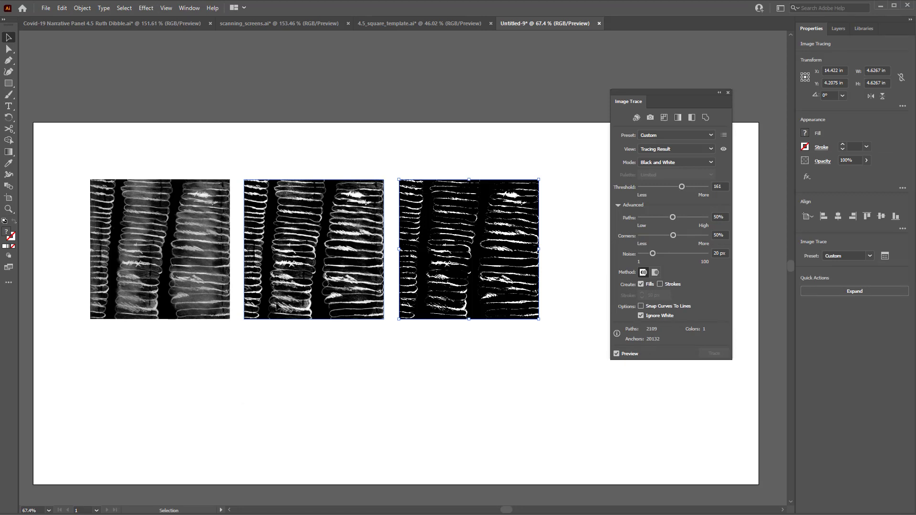
Place Asset 4_half.jpg into the document below the middle texture image
left_click(62, 9)
mouse_move(48, 9)
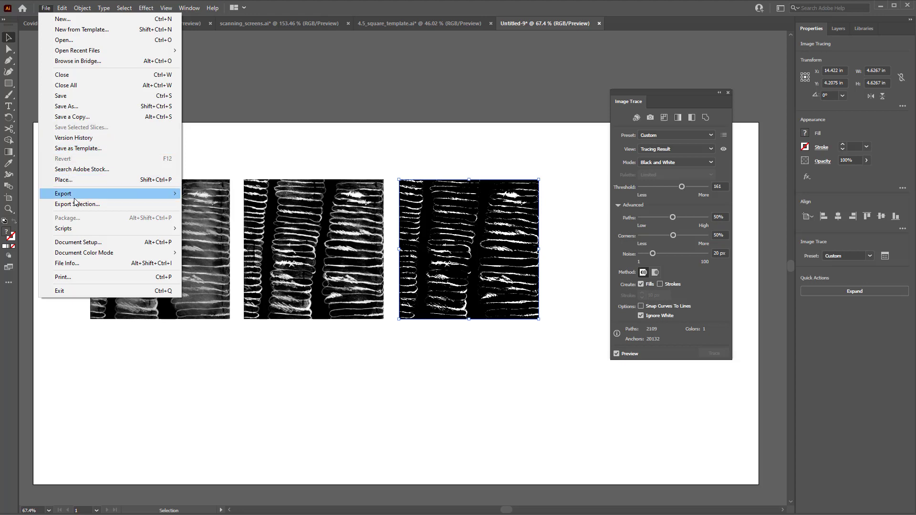
left_click(67, 179)
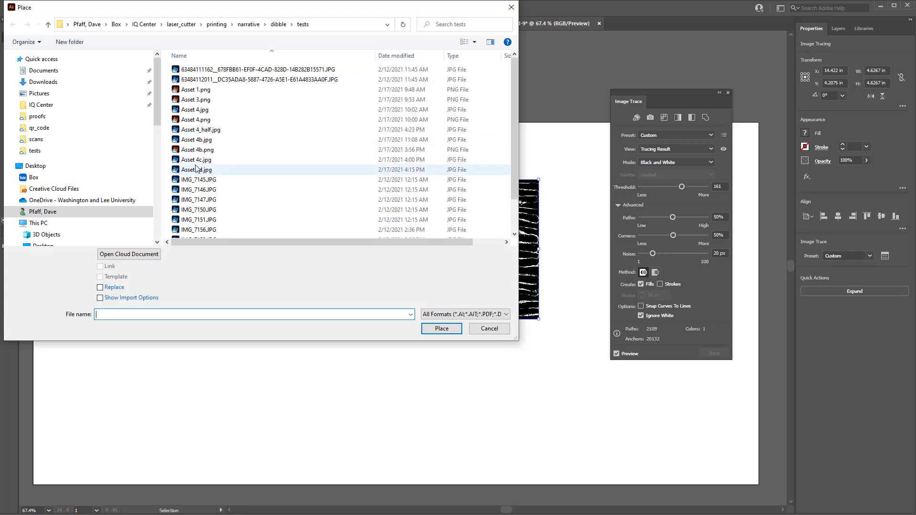
left_click(211, 130)
left_click(442, 328)
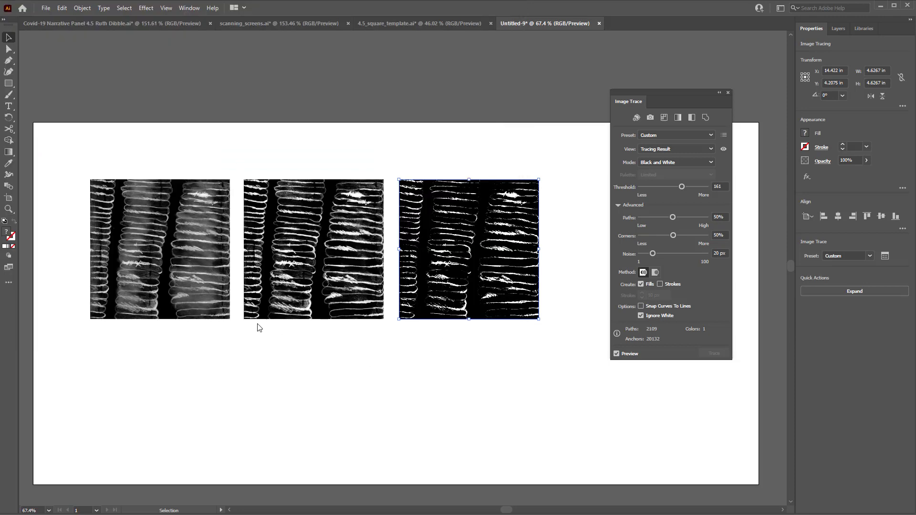
left_click(244, 326)
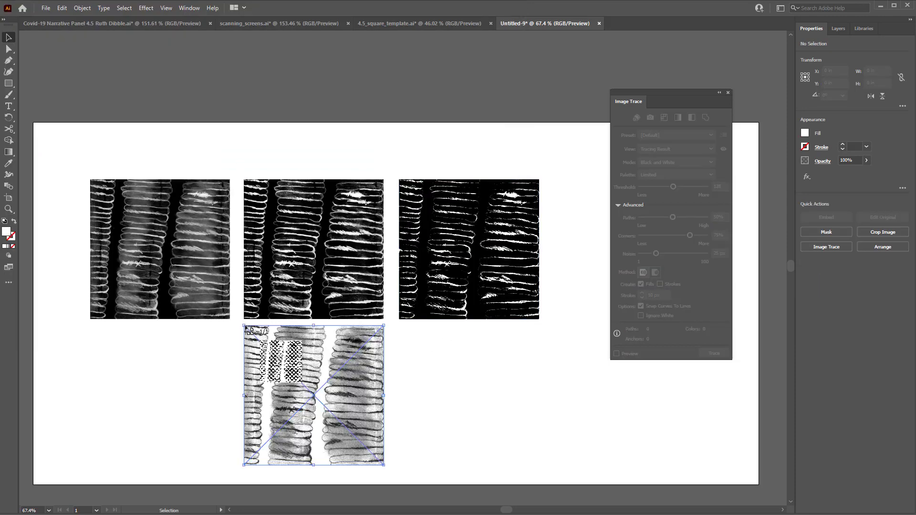
Embed the placed halftone image in the document
left_click_drag(353, 370, 400, 372)
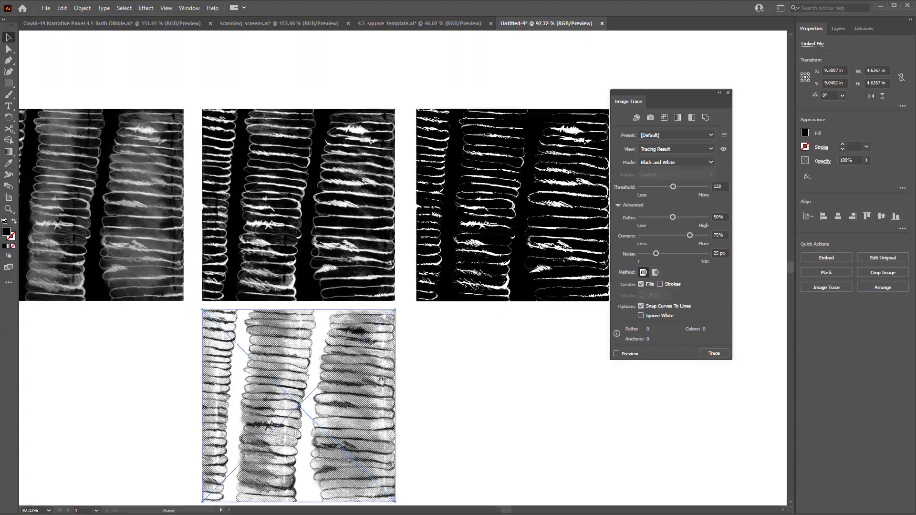
left_click_drag(346, 409, 468, 278)
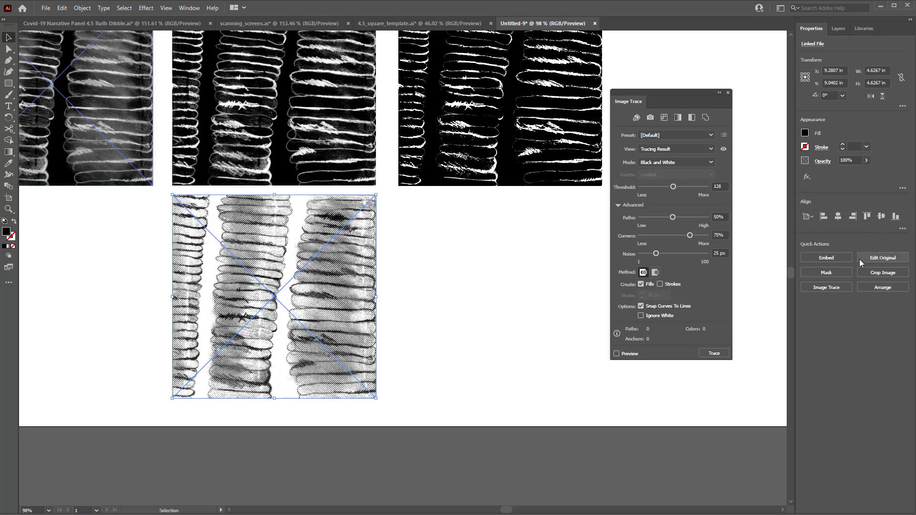
left_click(828, 254)
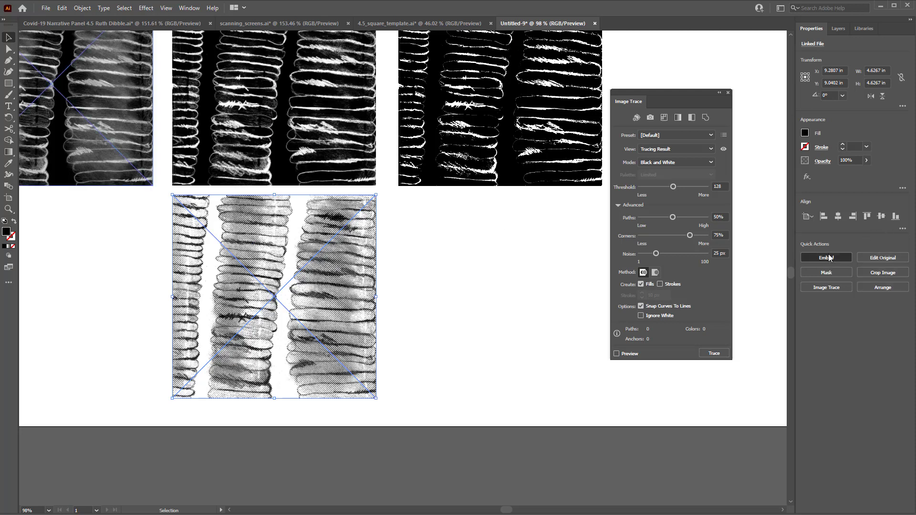
Convert the embedded halftone image to grayscale and close the Image Trace panel
left_click(66, 8)
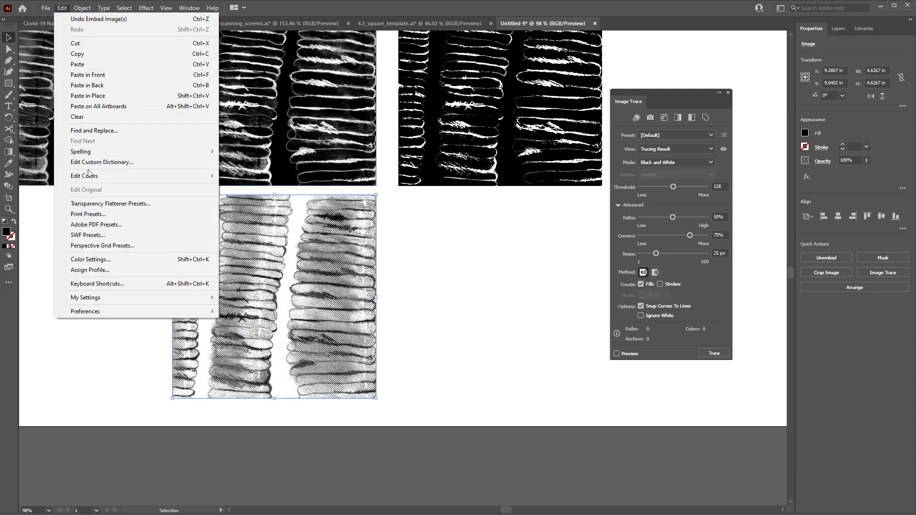
mouse_move(90, 175)
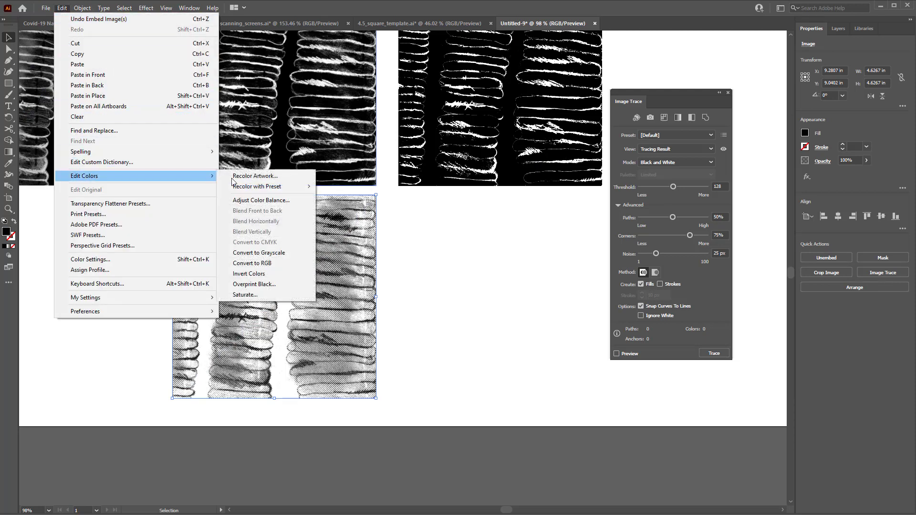
left_click(288, 251)
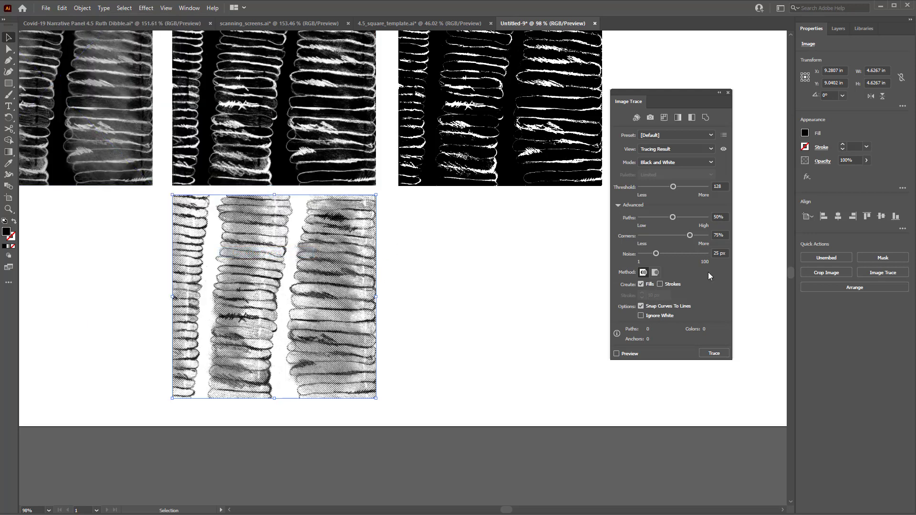
left_click(728, 93)
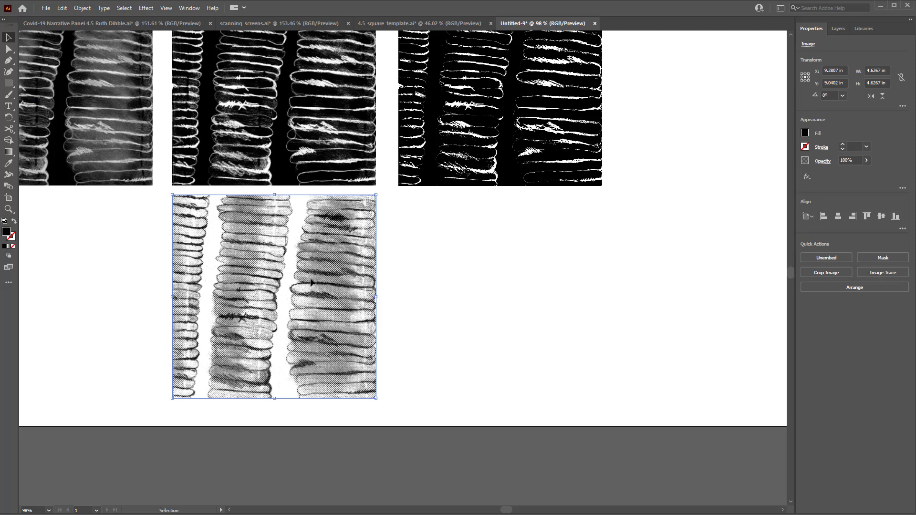
Duplicate the halftone image to the right and image-trace the copy with the Sketched Art preset
left_click_drag(311, 281, 538, 282)
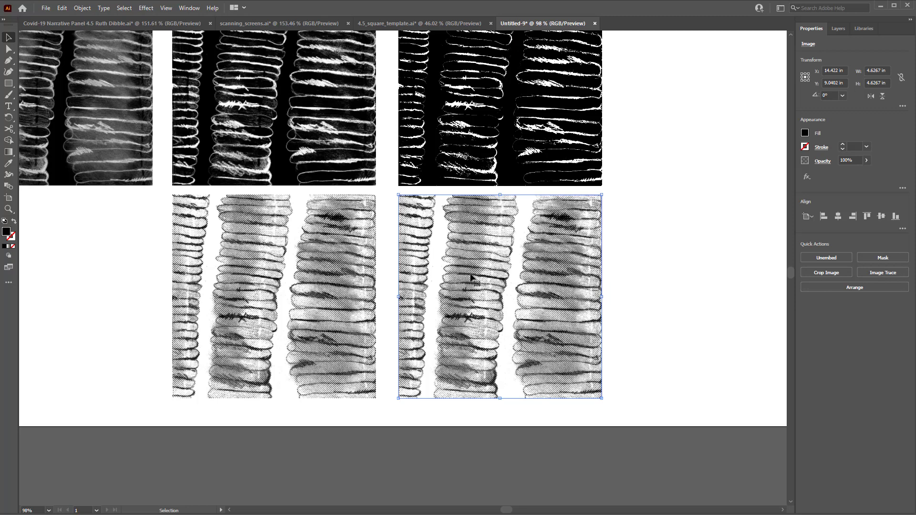
left_click(877, 273)
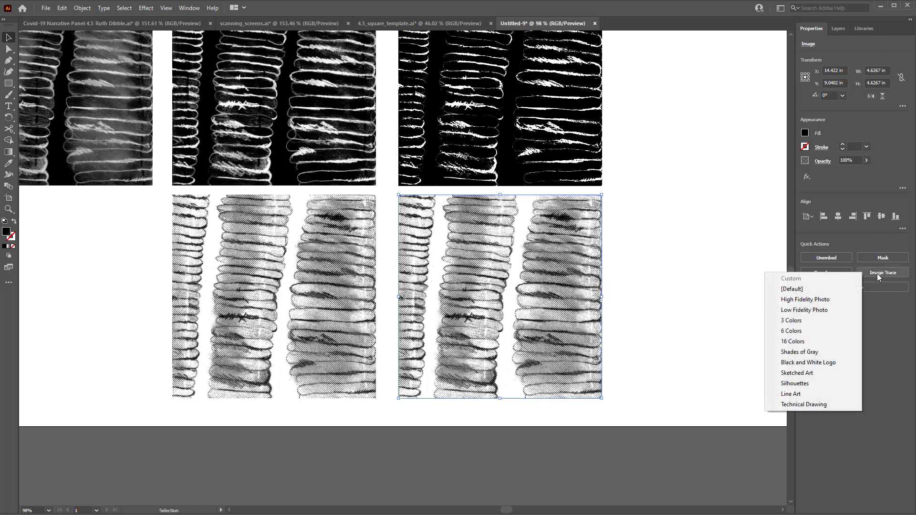
left_click(798, 374)
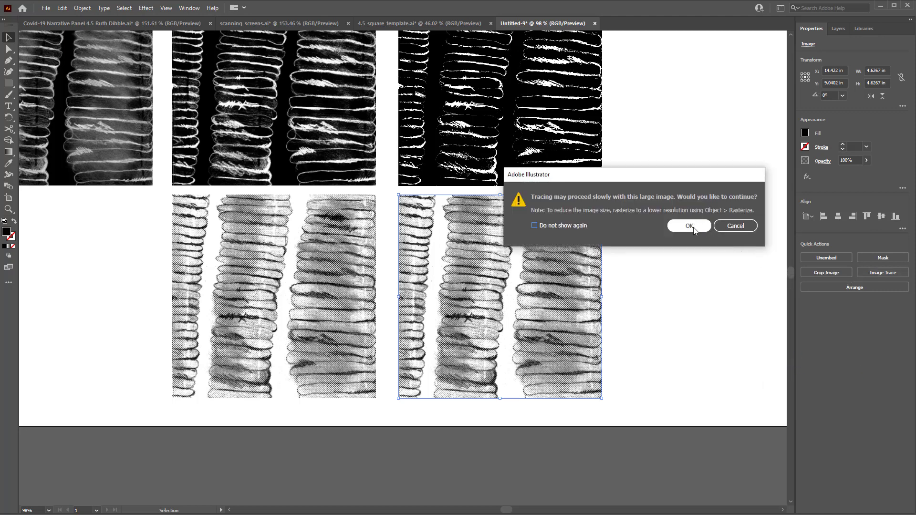
left_click(690, 226)
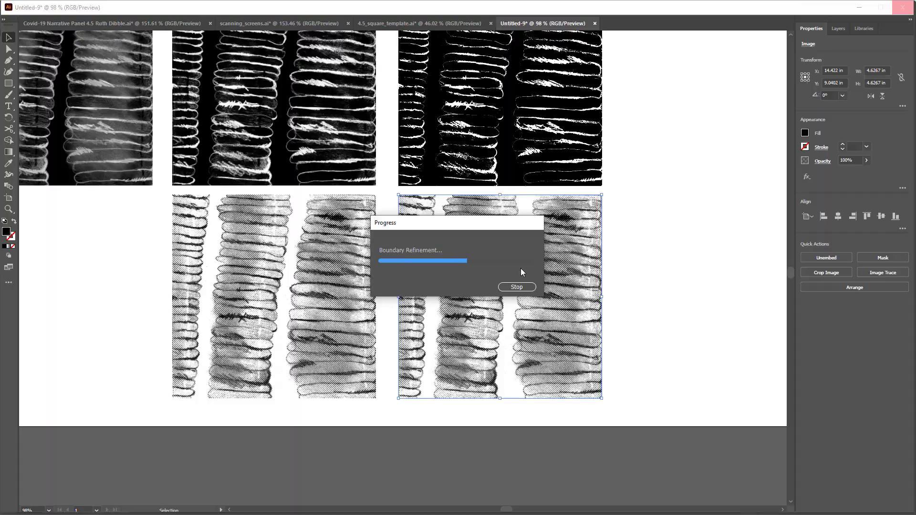
Zoom and pan across the traced halftone copy to examine the dot pattern
key("ctrl+space")
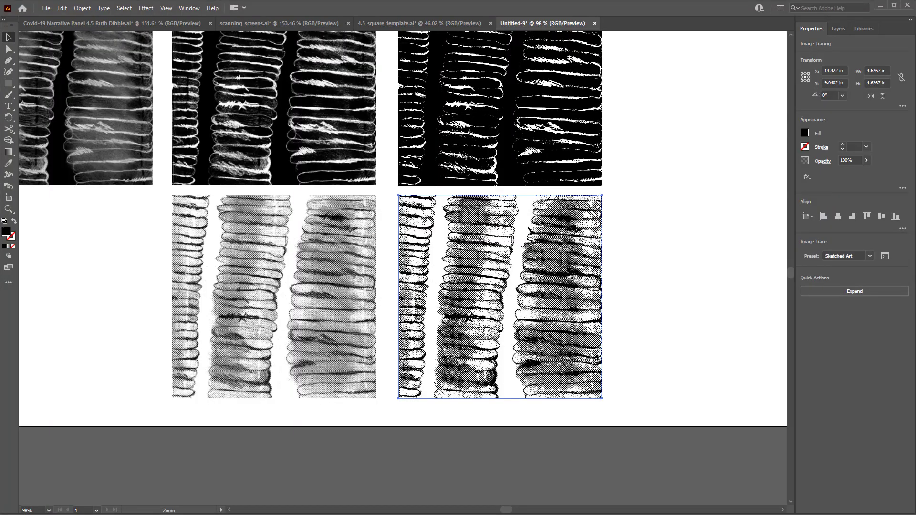
left_click_drag(549, 269, 706, 229)
left_click_drag(527, 260, 684, 216)
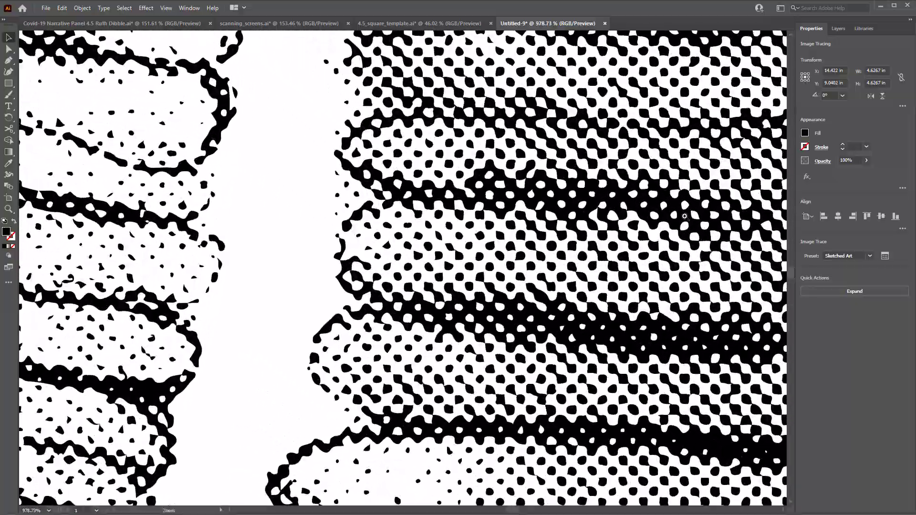
left_click_drag(563, 252, 668, 228)
mouse_move(509, 247)
left_mouse_down()
mouse_move(646, 229)
mouse_move(432, 258)
mouse_move(446, 257)
mouse_move(594, 237)
mouse_move(255, 270)
left_mouse_up()
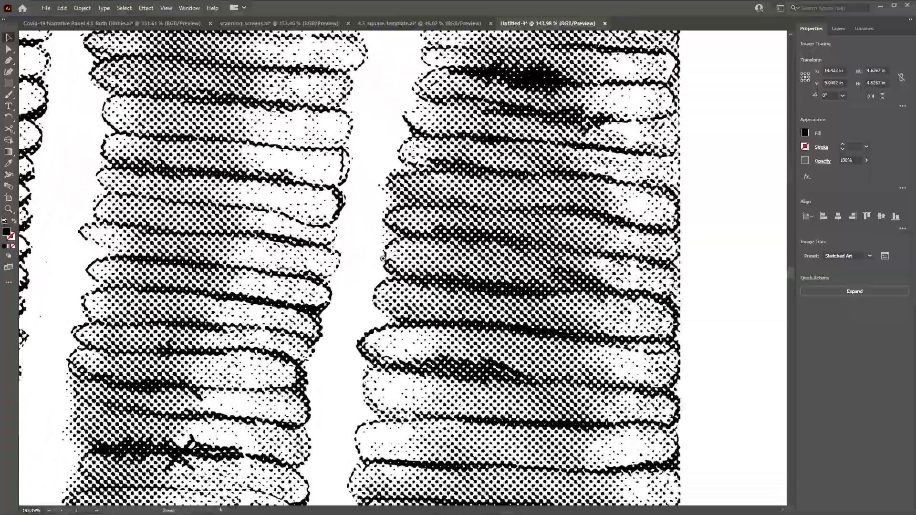
left_click_drag(383, 258, 249, 275)
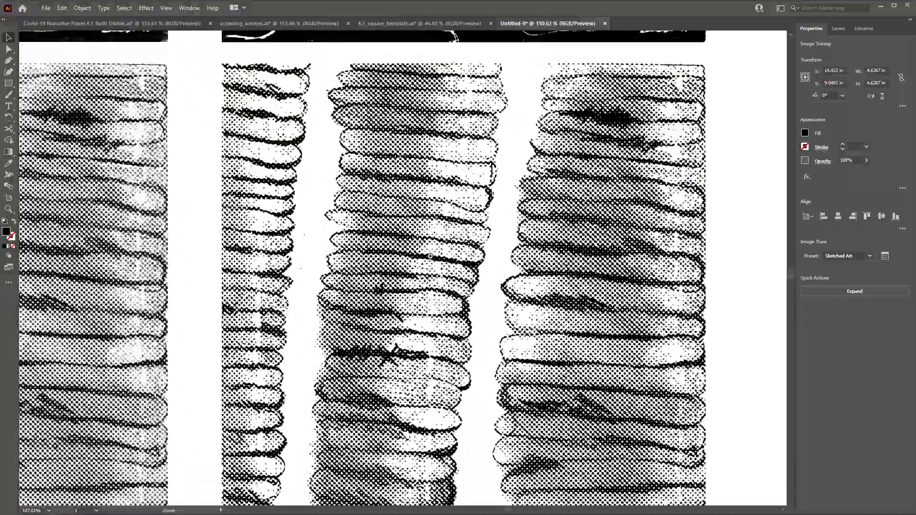
left_click_drag(430, 257, 498, 297)
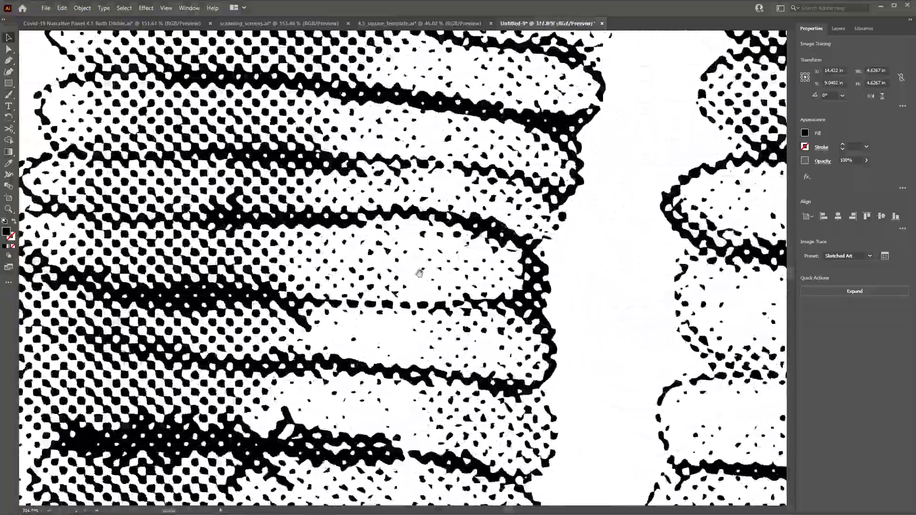
left_click_drag(439, 268, 237, 345)
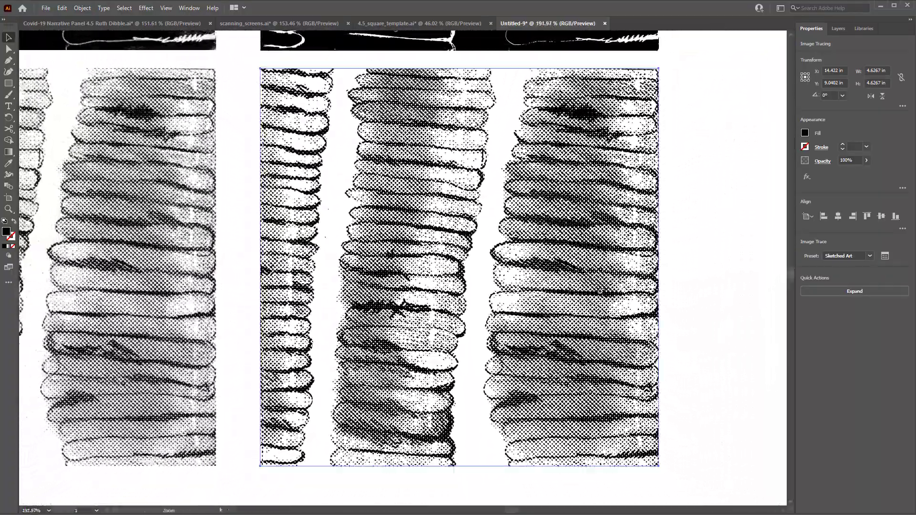
left_click_drag(587, 292, 759, 477)
left_click_drag(660, 389, 458, 214)
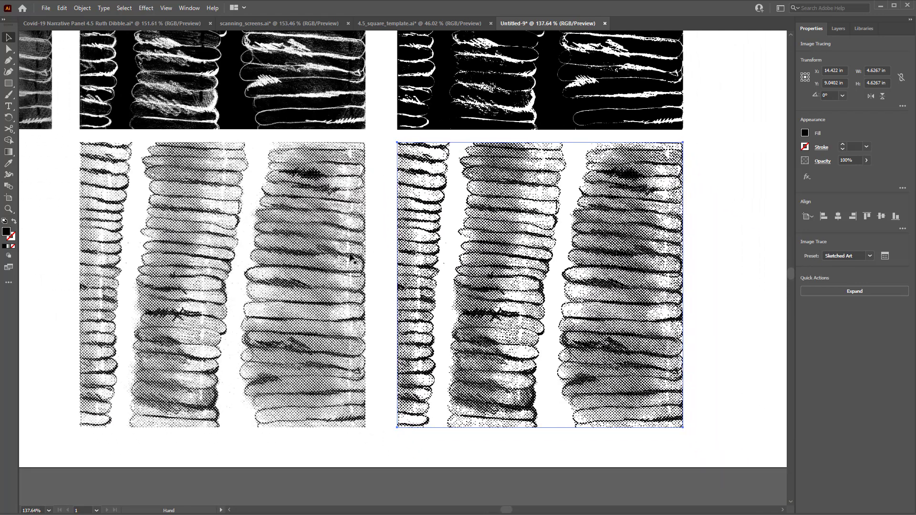
Invert the colors of the embedded halftone image
left_click(307, 270, "shift")
left_click(307, 269)
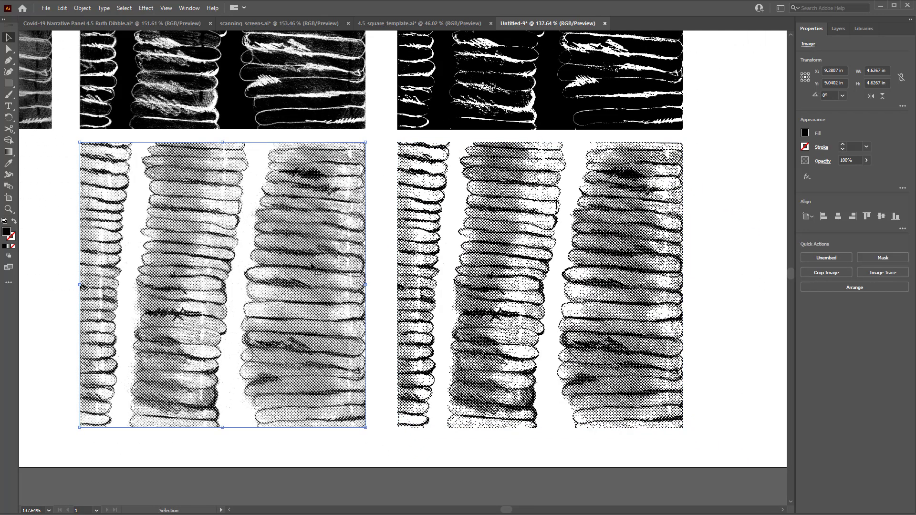
left_click(81, 8)
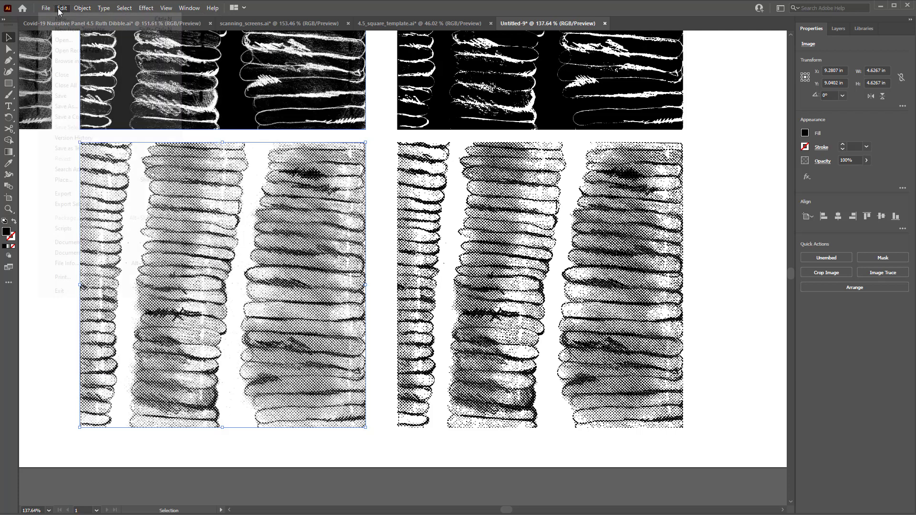
left_click(62, 8)
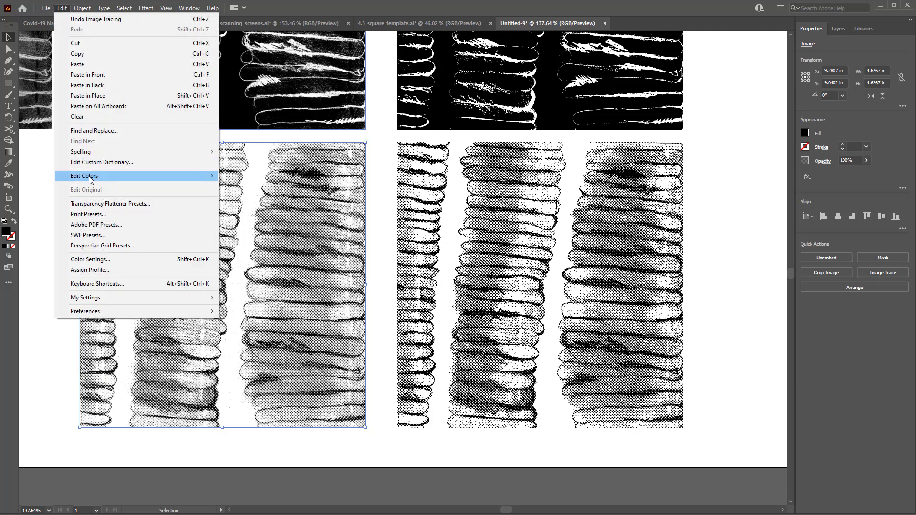
mouse_move(89, 178)
left_click(279, 274)
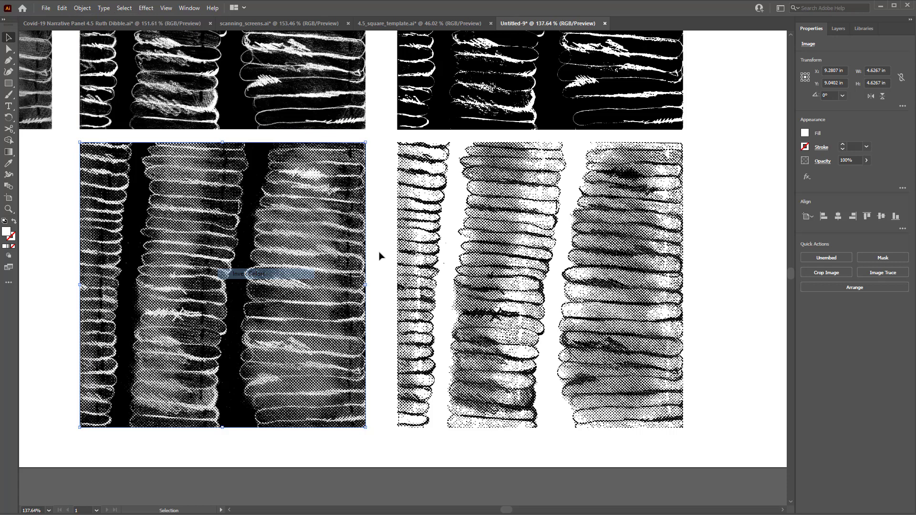
Invert the colors of the traced halftone copy
left_click(474, 242)
left_click(62, 8)
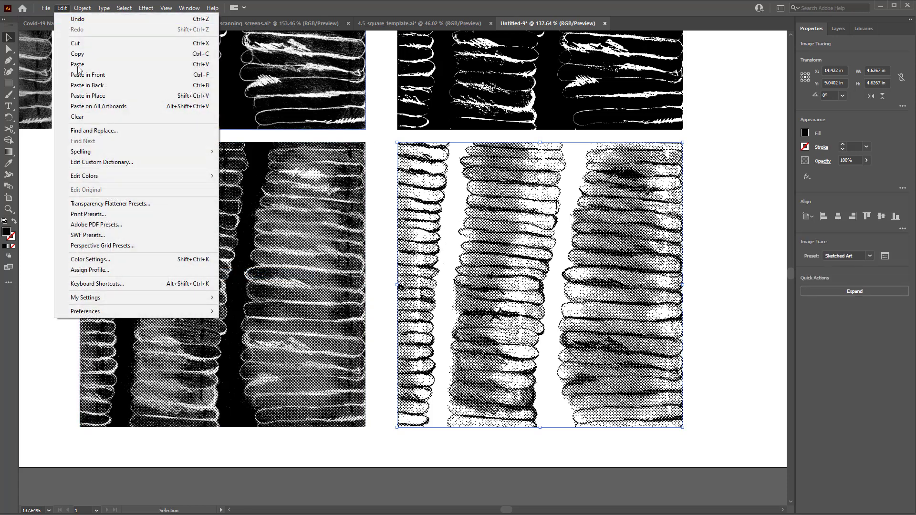
mouse_move(109, 178)
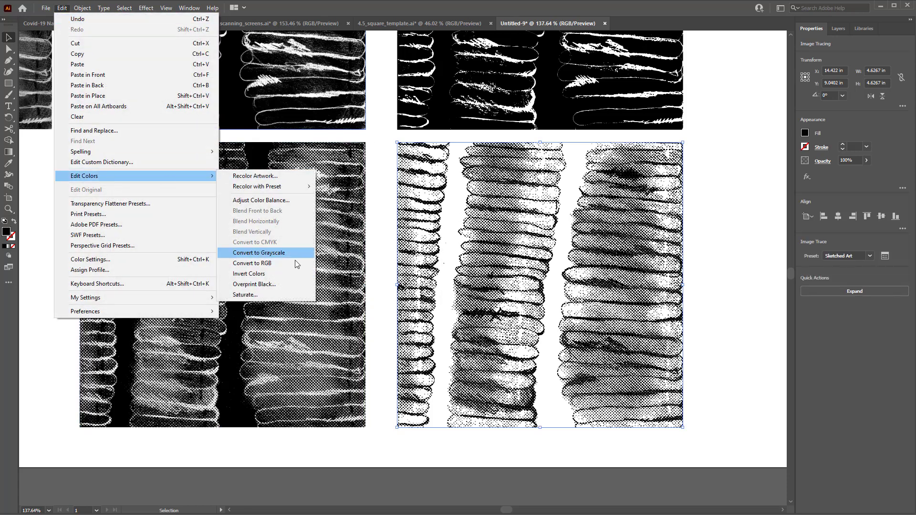
left_click(282, 273)
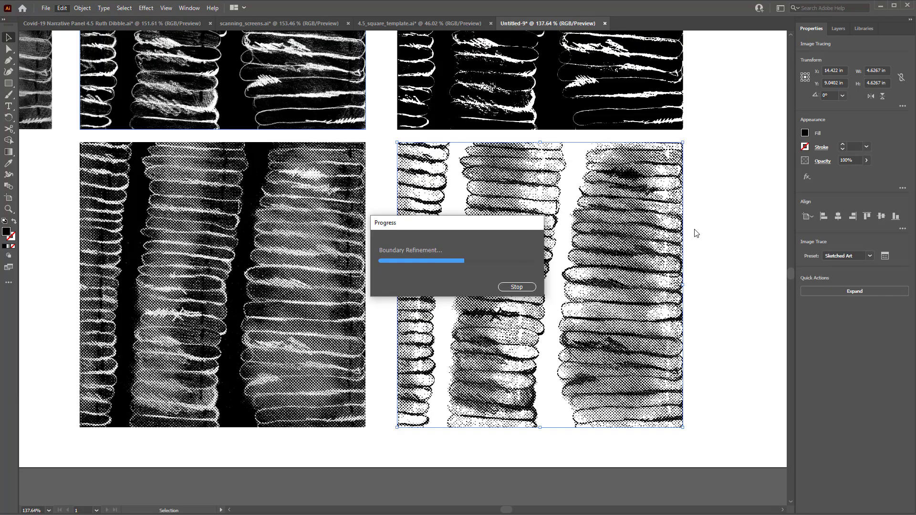
Zoom and pan across the inverted traced copy to examine its detail
mouse_move(649, 229)
left_mouse_down()
mouse_move(701, 213)
mouse_move(660, 240)
mouse_move(529, 270)
mouse_move(574, 208)
mouse_move(554, 292)
mouse_move(553, 409)
mouse_move(542, 219)
left_mouse_up()
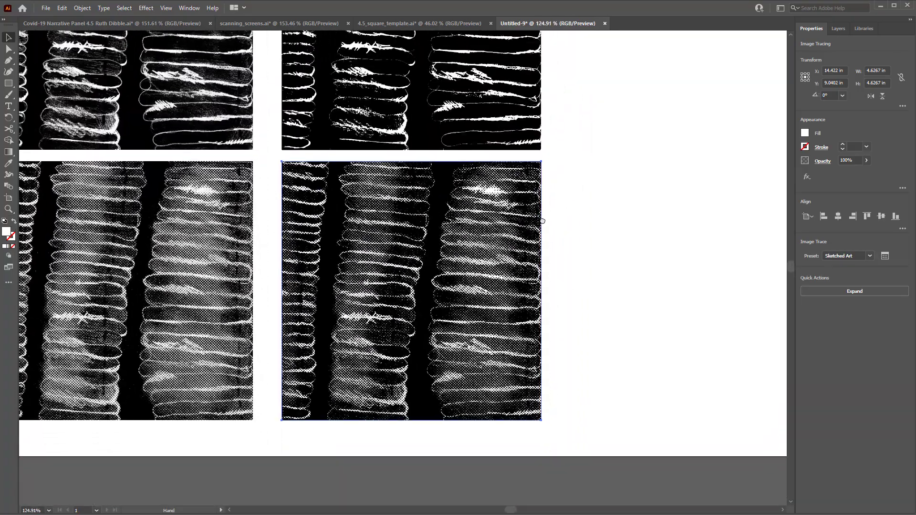
left_click_drag(540, 259, 486, 275)
left_click_drag(491, 312, 529, 324)
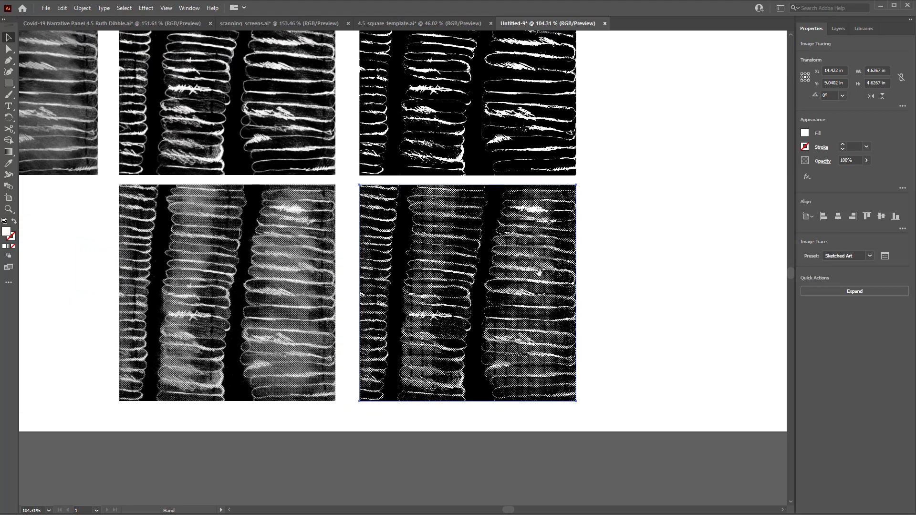
left_click(292, 282, "shift")
key("ctrl+space")
left_click_drag(523, 253, 612, 279)
left_click_drag(565, 299, 608, 248)
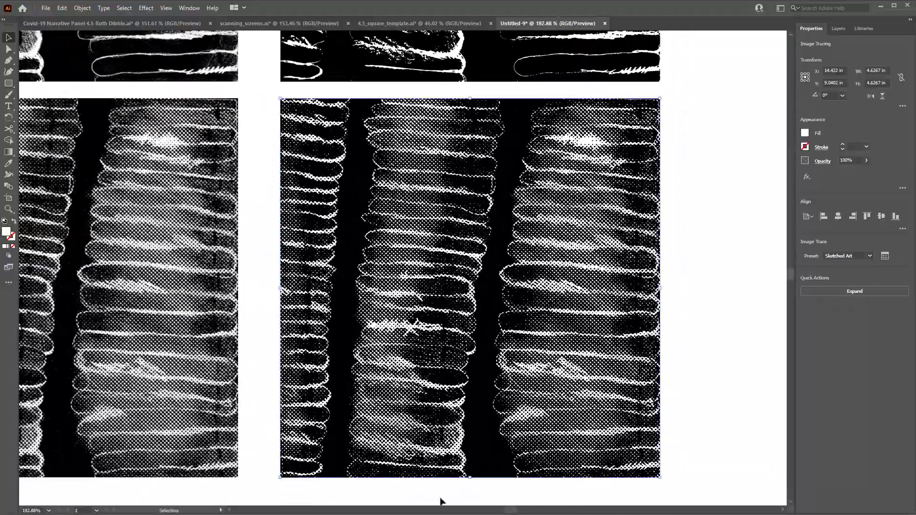
Switch to Photoshop and undo the Grayscale and Bitmap mode conversions
key("alt+Tab")
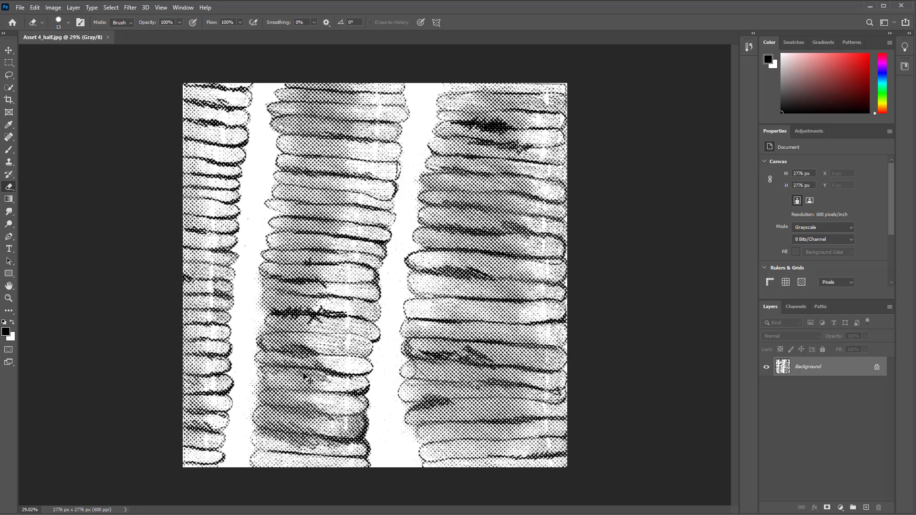
key("ctrl+z")
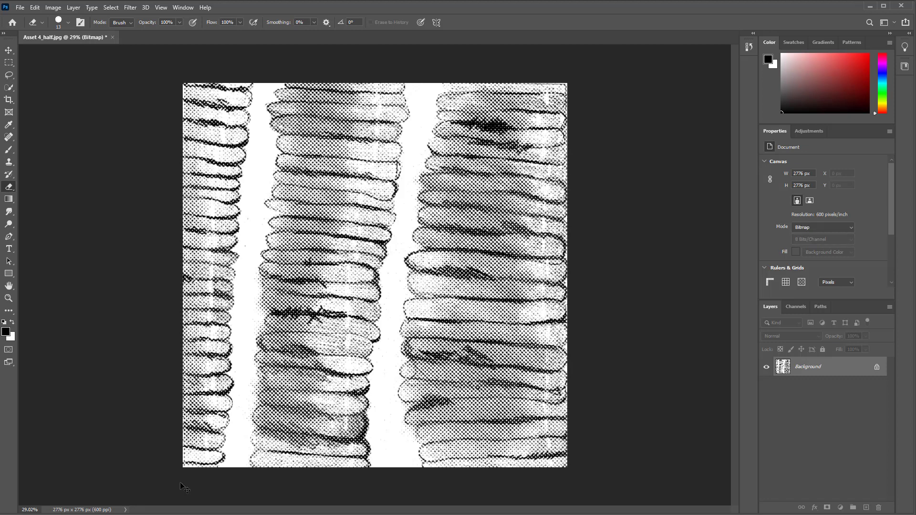
key("ctrl+z")
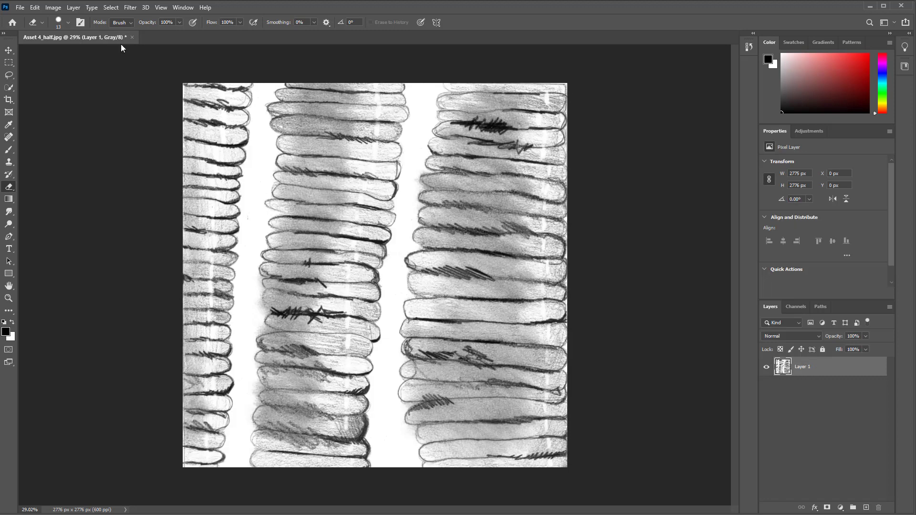
Flatten and convert the image to Bitmap mode at 600 pixels/inch using a Halftone Screen of 20 lines per inch
left_click(67, 8)
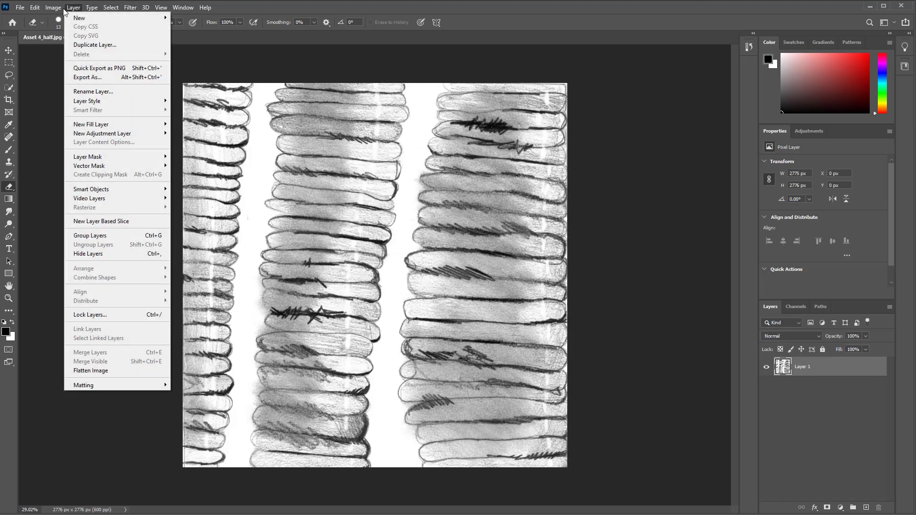
mouse_move(50, 10)
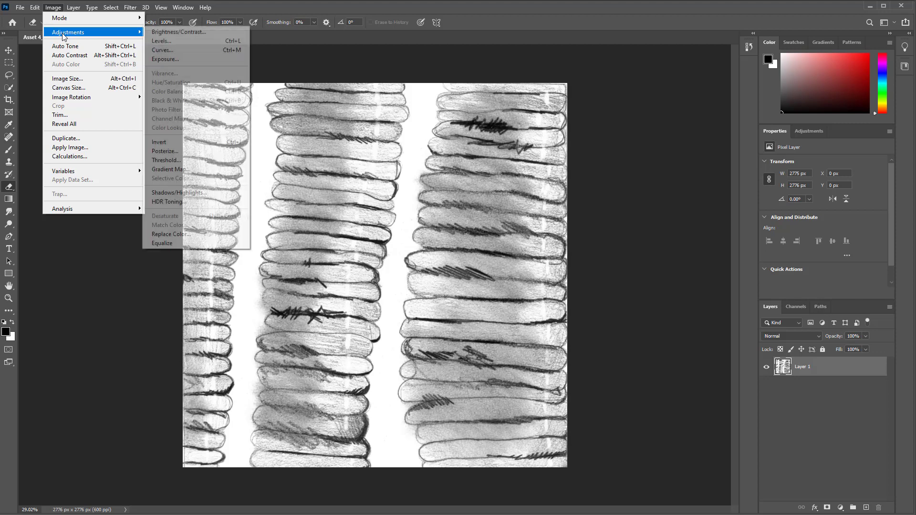
left_click(53, 8)
left_click(53, 8)
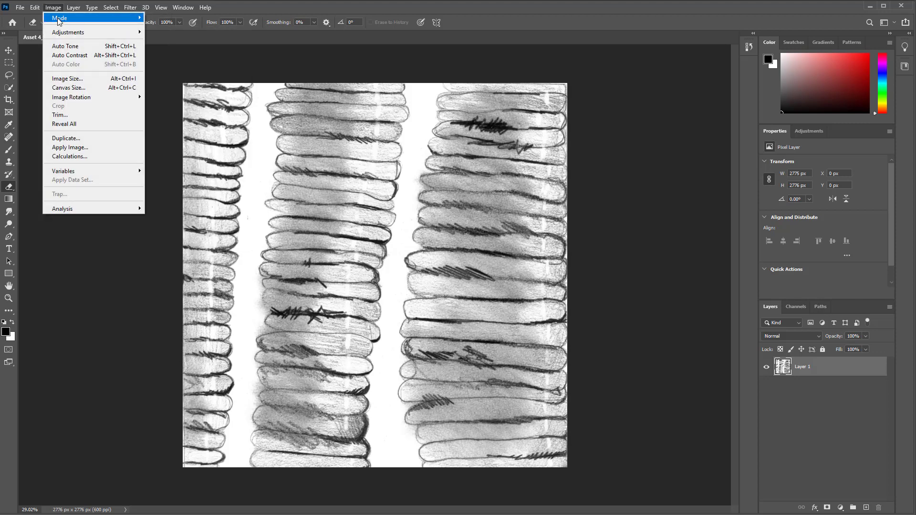
mouse_move(59, 19)
left_click(157, 17)
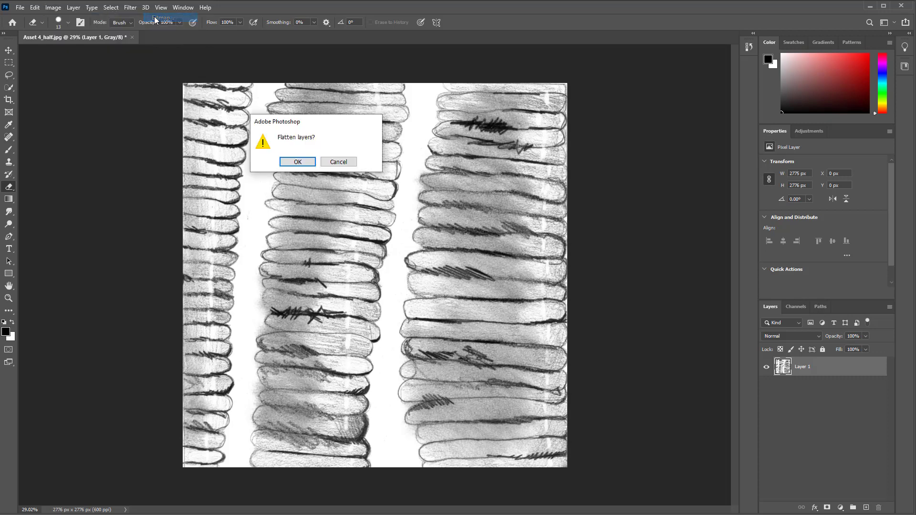
left_click(293, 162)
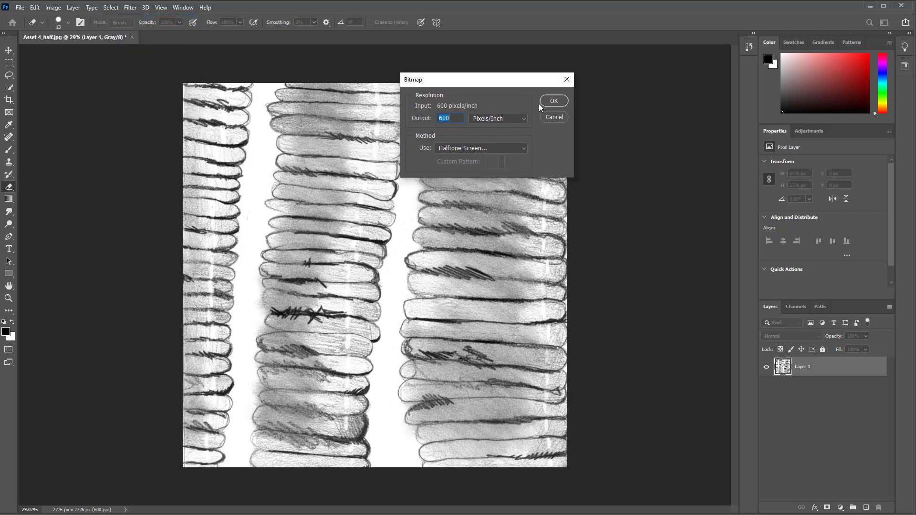
left_click(553, 101)
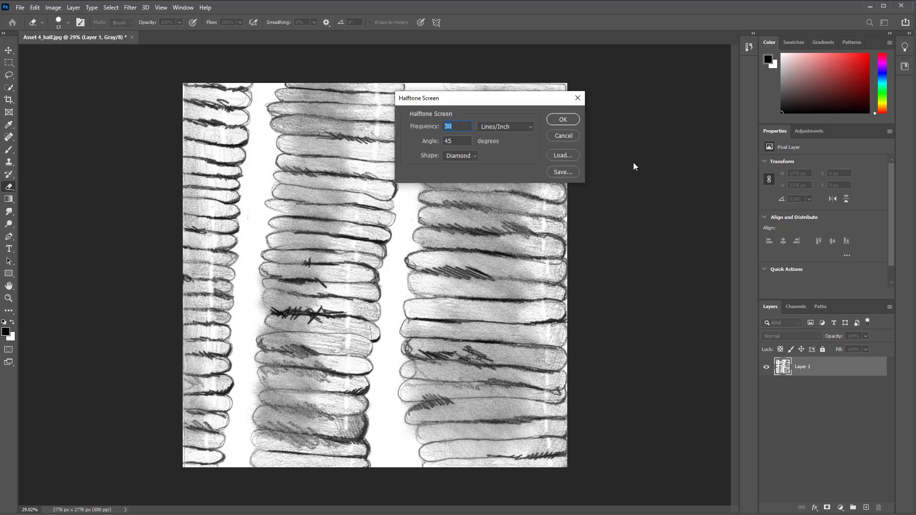
type("20")
left_click(563, 119)
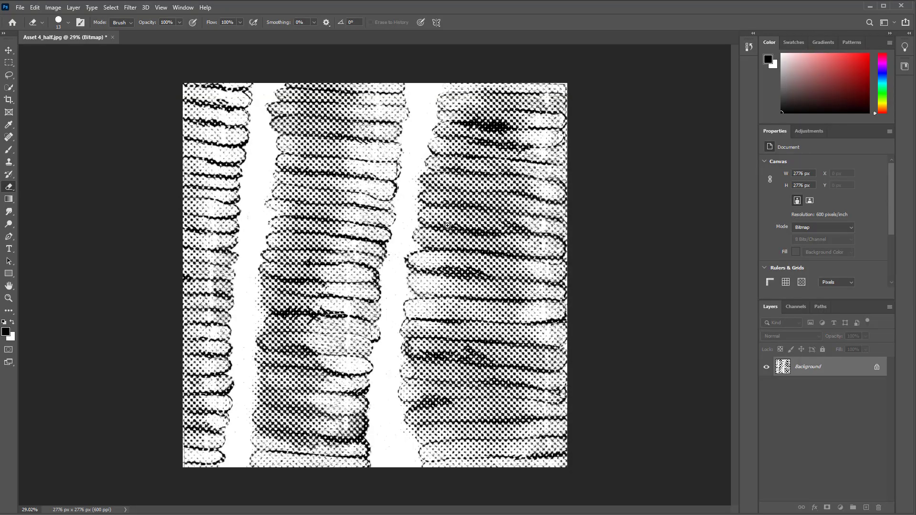
Zoom around the new halftone, then switch to Illustrator and zoom out to view all texture variations on the artboard
mouse_move(446, 226)
left_mouse_down()
mouse_move(562, 224)
mouse_move(453, 219)
left_mouse_up()
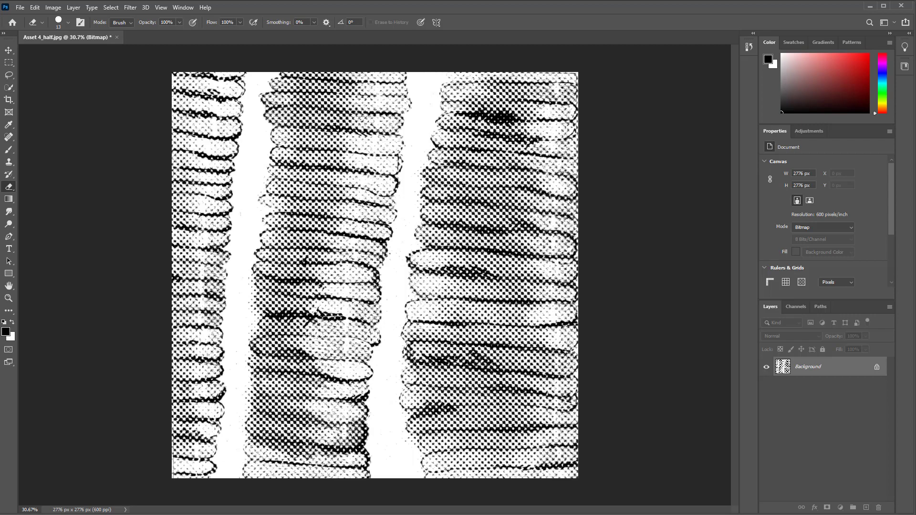
mouse_move(479, 226)
left_mouse_down()
mouse_move(423, 226)
mouse_move(477, 227)
left_mouse_up()
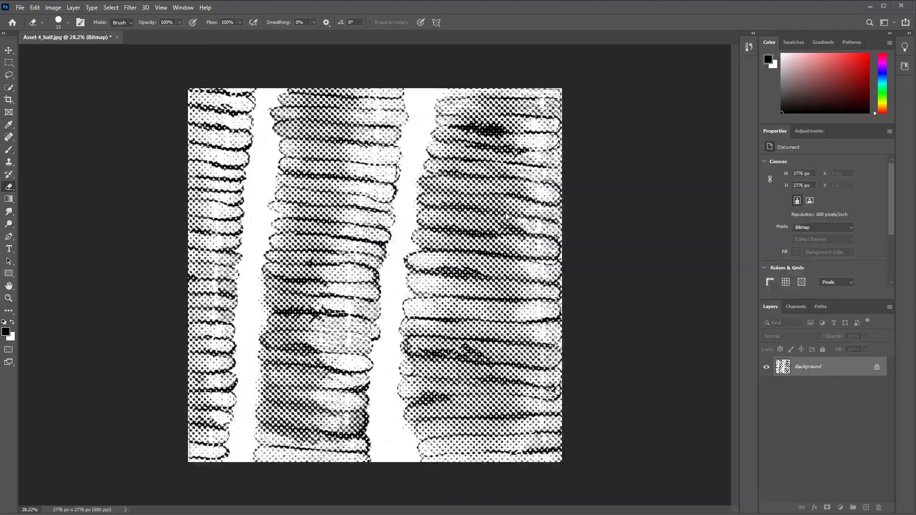
key("alt+Tab")
left_click_drag(506, 234, 452, 236)
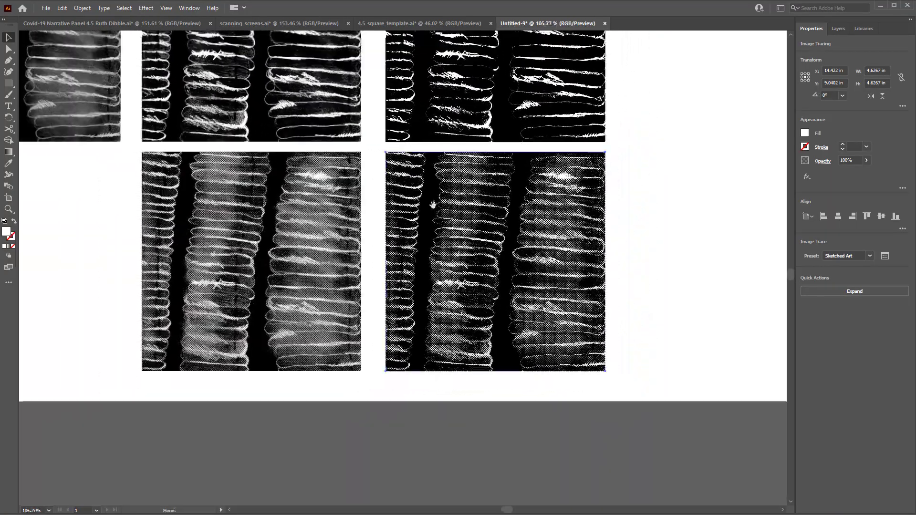
left_click_drag(431, 202, 504, 284)
left_click_drag(521, 234, 488, 233)
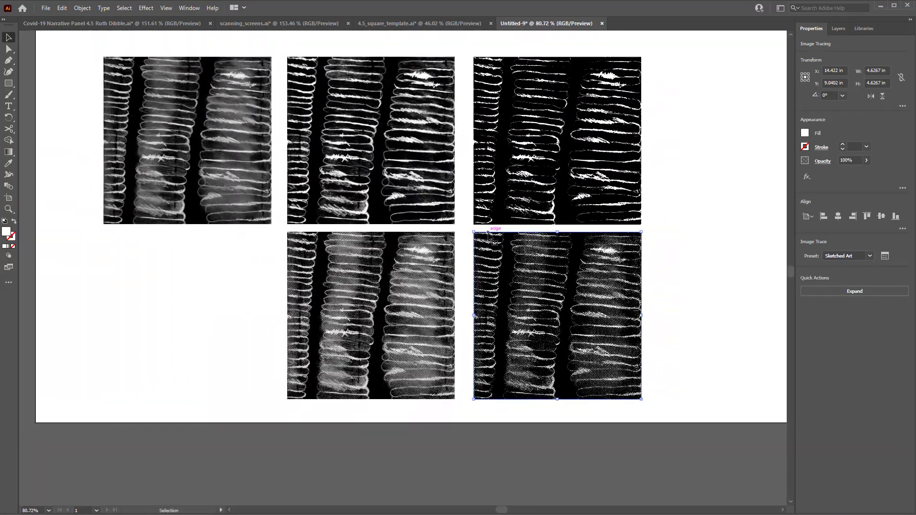